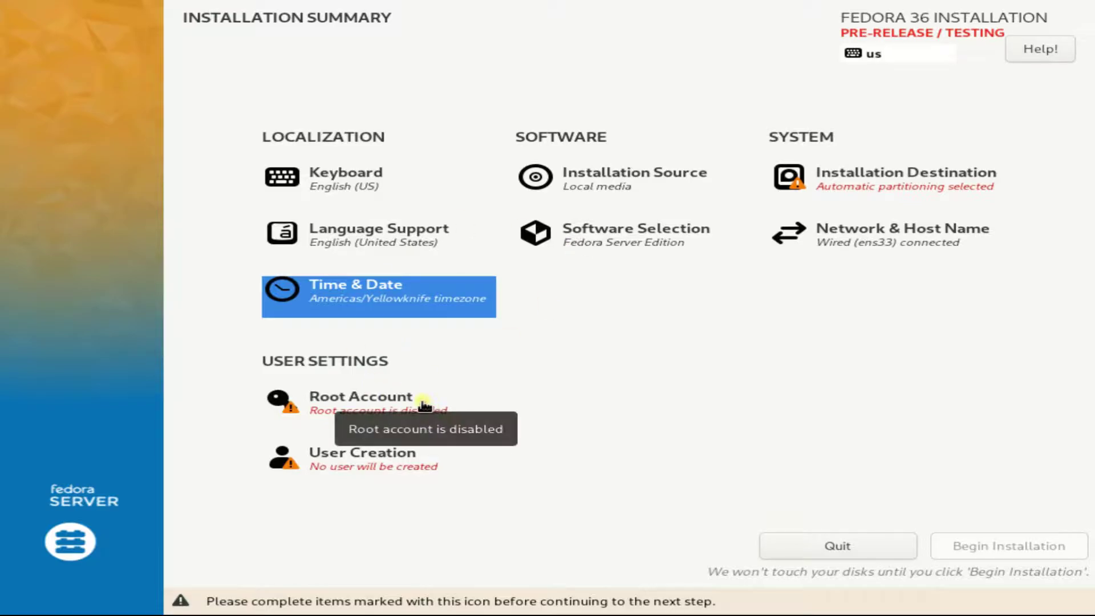
{"action": "left_click", "coordinate": [391, 399]}
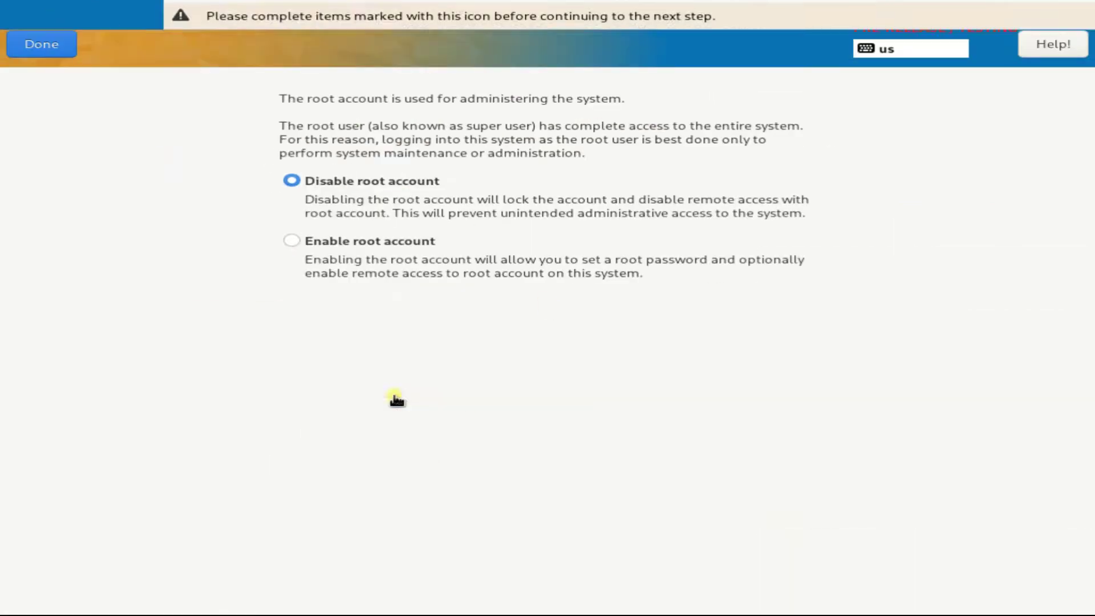
{"action": "left_click", "coordinate": [335, 240]}
{"action": "key", "text": "Tab"}
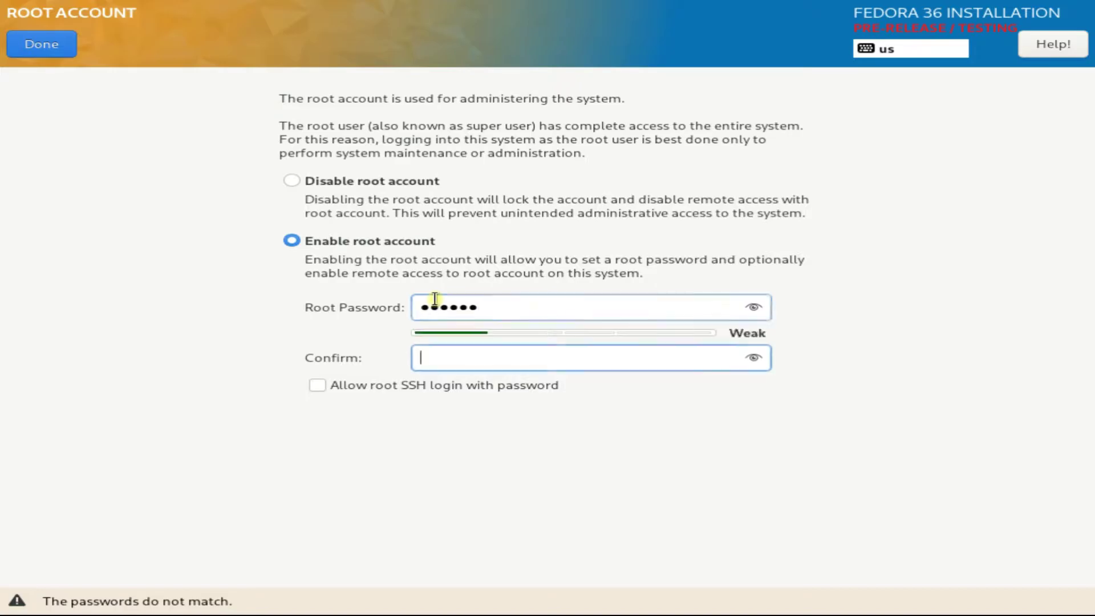
{"action": "left_click", "coordinate": [42, 44]}
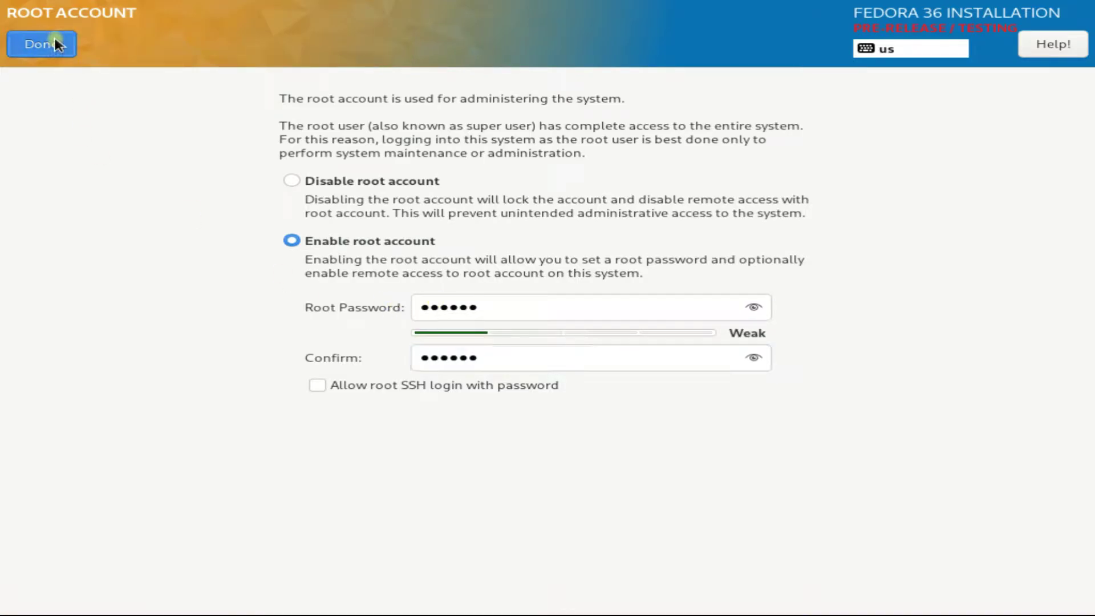
{"action": "left_click", "coordinate": [358, 472]}
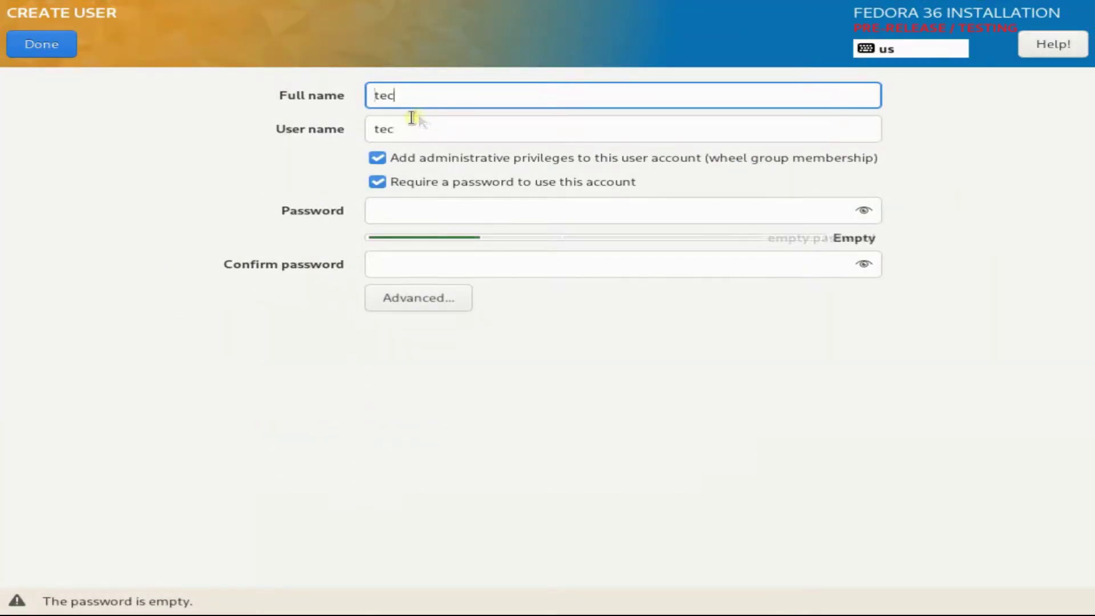
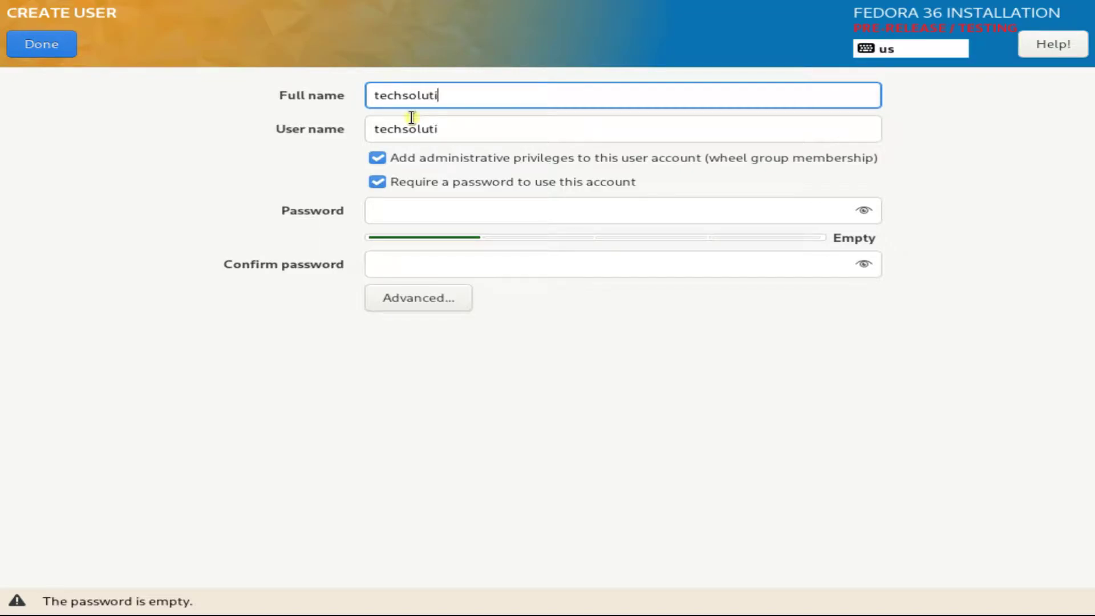
{"action": "key", "text": "Tab"}
{"action": "key", "text": "Tab"}
{"action": "key", "text": "Tab"}
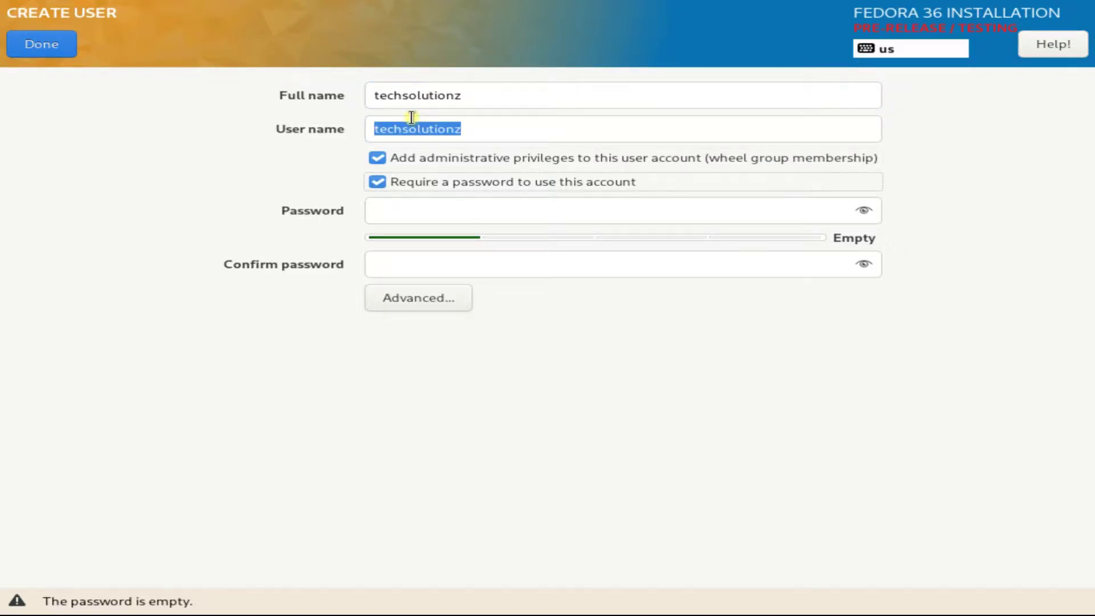
{"action": "key", "text": "Tab"}
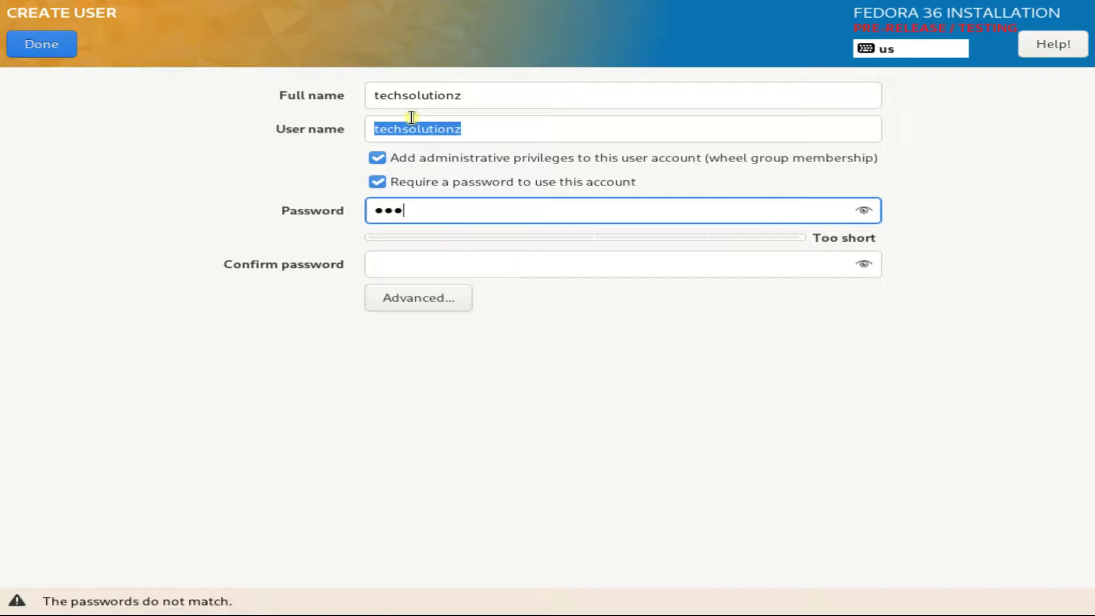
{"action": "key", "text": "Tab"}
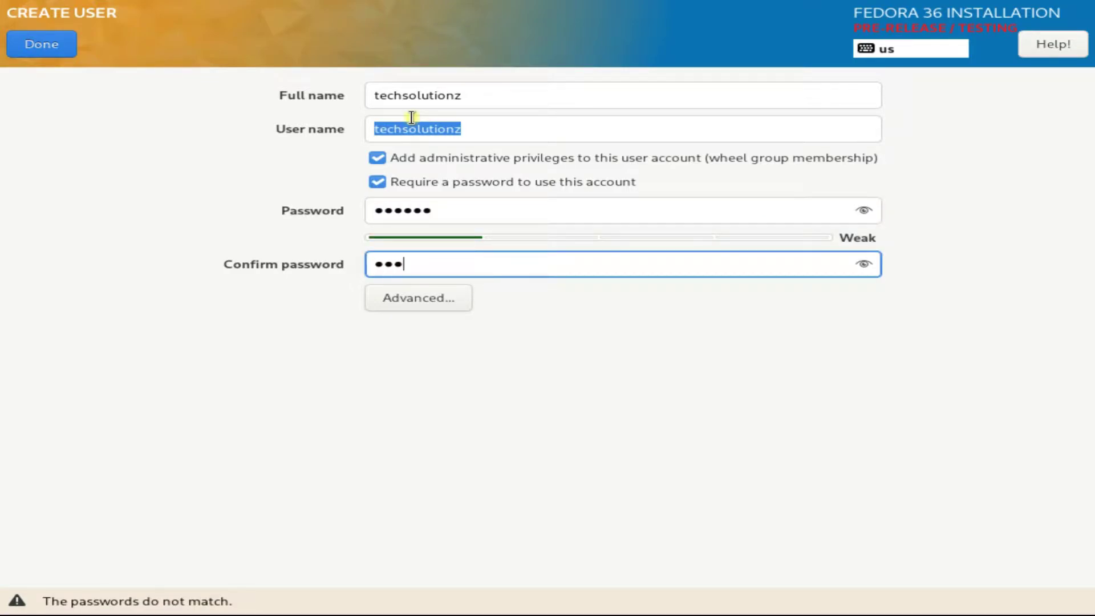
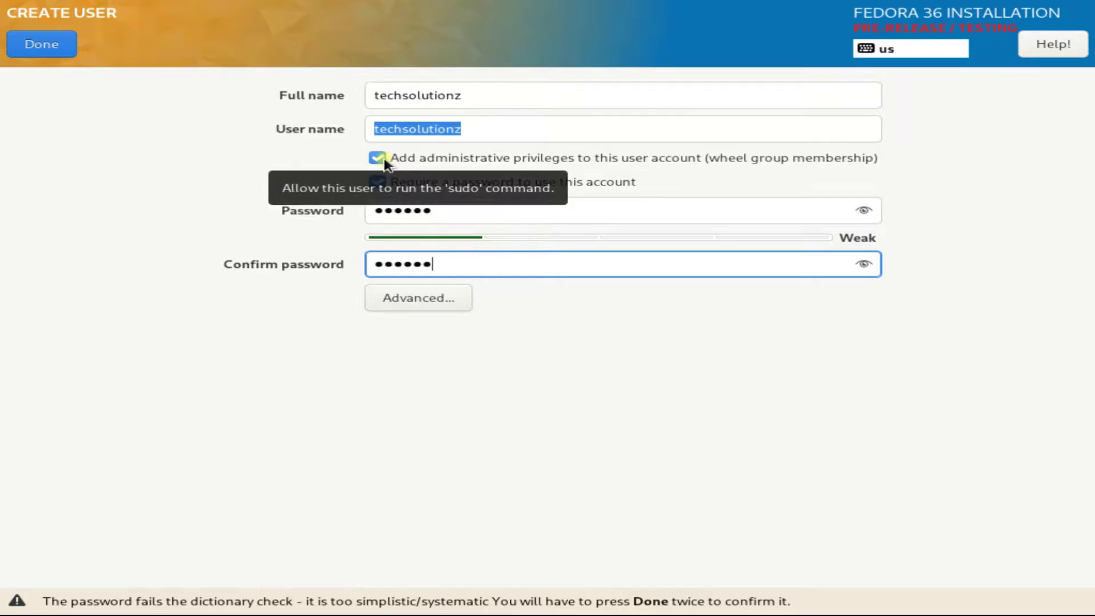
Step: Accept the weak password to finish user creation, then confirm the default installation source
{"action": "mouse_move", "coordinate": [378, 158]}
{"action": "left_click", "coordinate": [17, 46]}
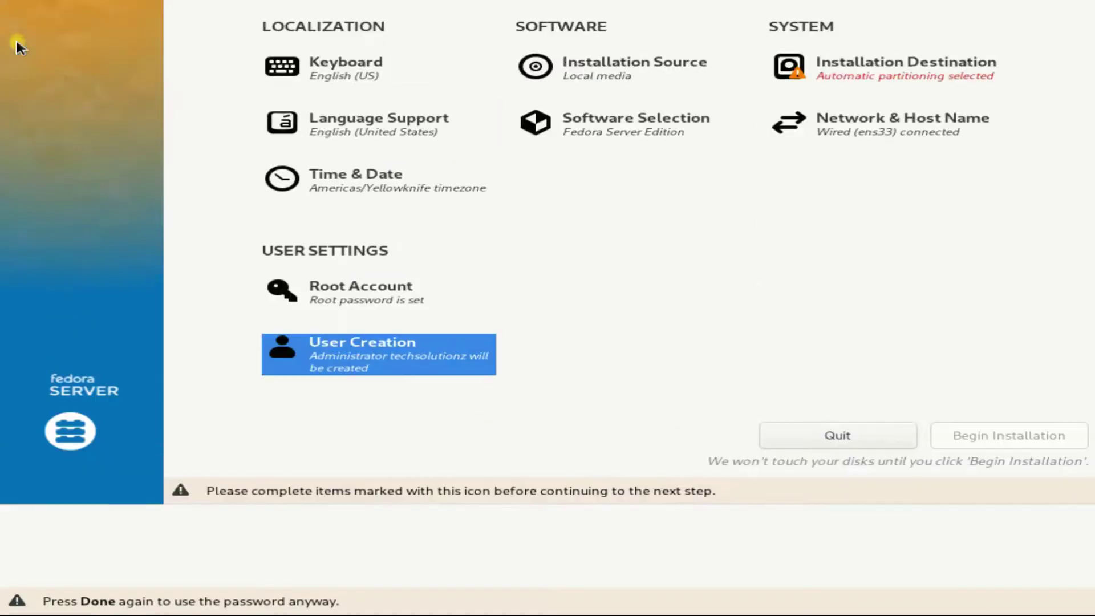
{"action": "left_click", "coordinate": [573, 186]}
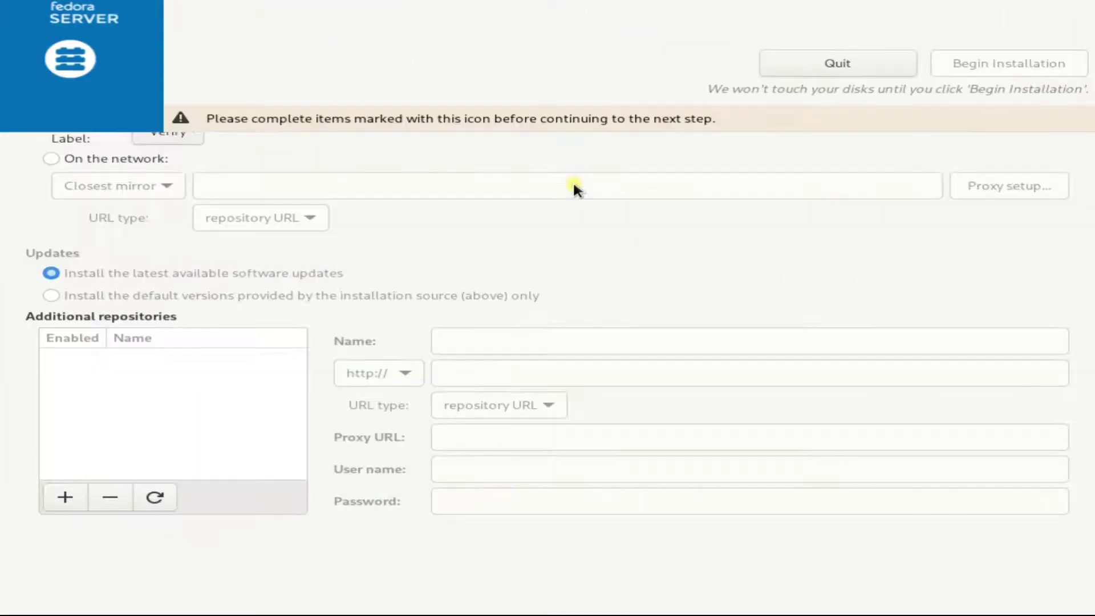
{"action": "left_click", "coordinate": [63, 49]}
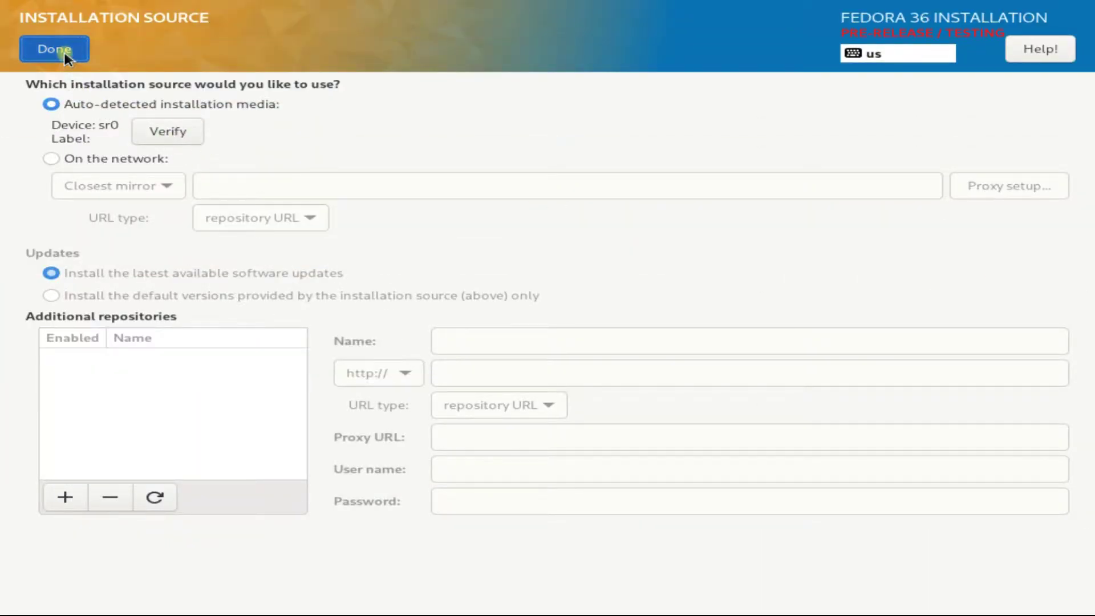
Step: Compare Custom Operating System in Software Selection, then settle on Fedora Server Edition
{"action": "left_click", "coordinate": [585, 248]}
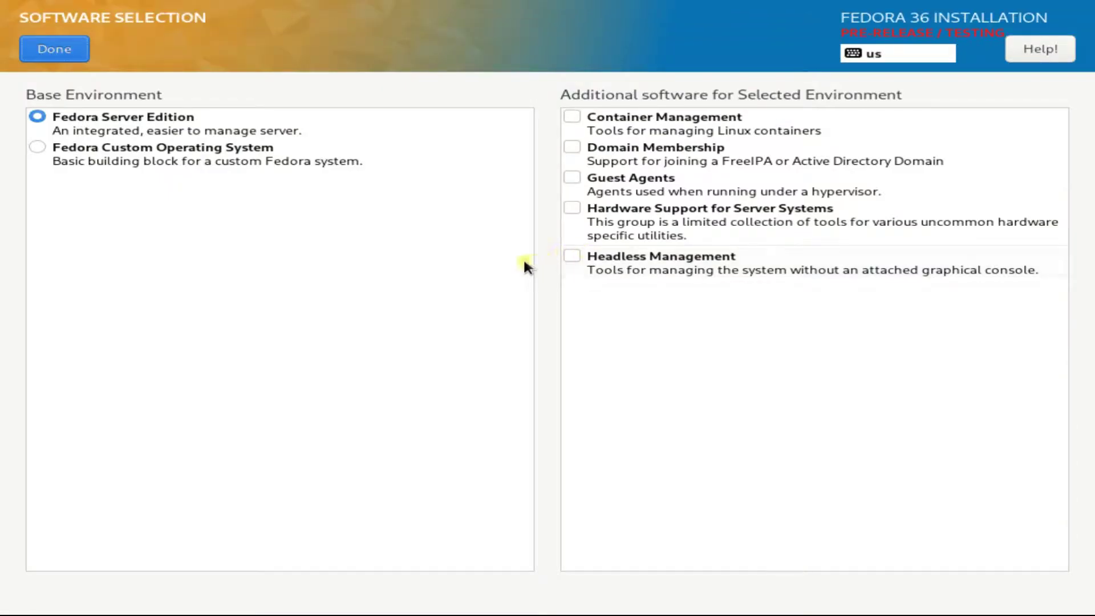
{"action": "left_click", "coordinate": [222, 150]}
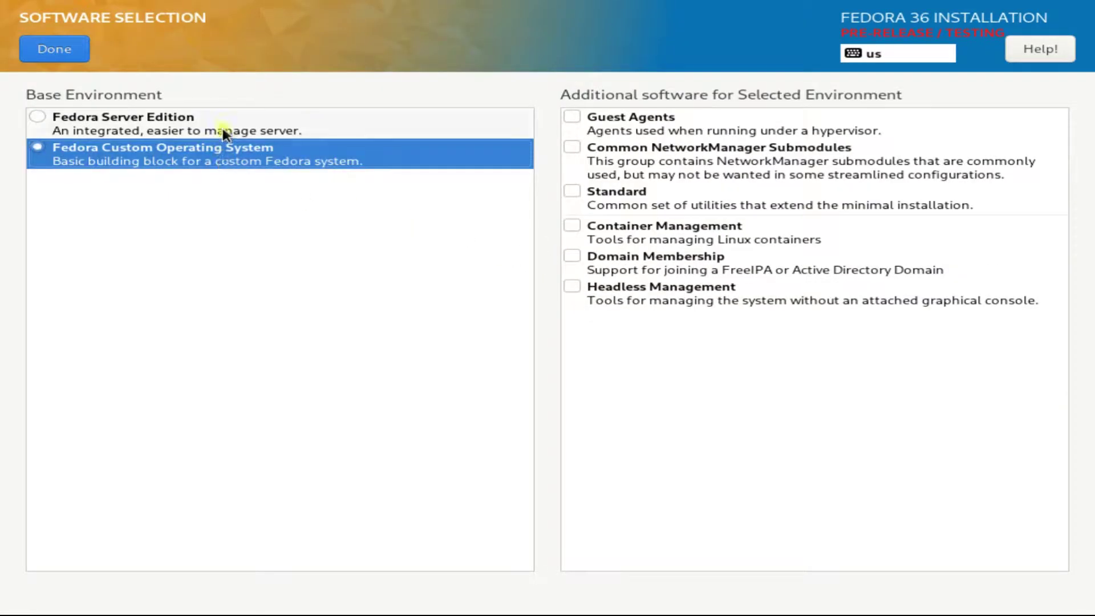
{"action": "left_click", "coordinate": [222, 122]}
{"action": "left_click", "coordinate": [216, 153]}
{"action": "left_click", "coordinate": [216, 133]}
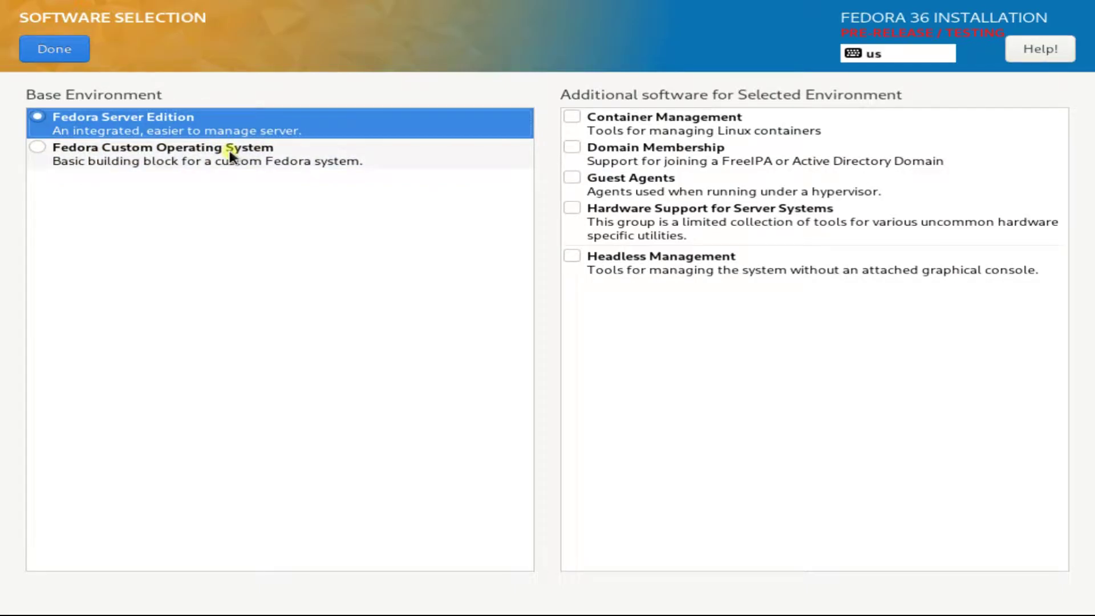
{"action": "left_click", "coordinate": [245, 166]}
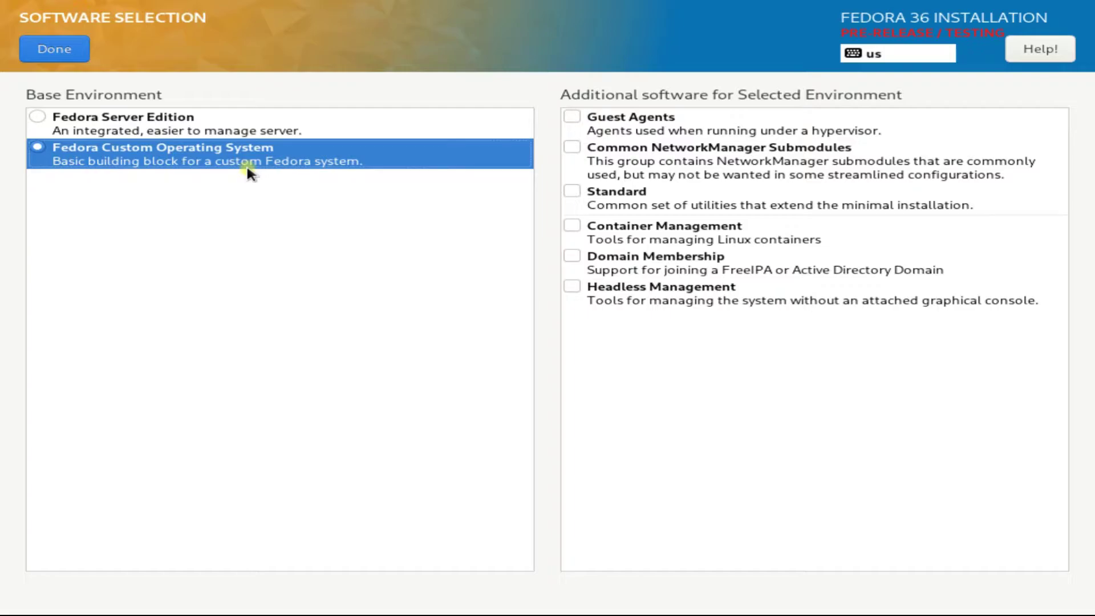
{"action": "left_click", "coordinate": [268, 132]}
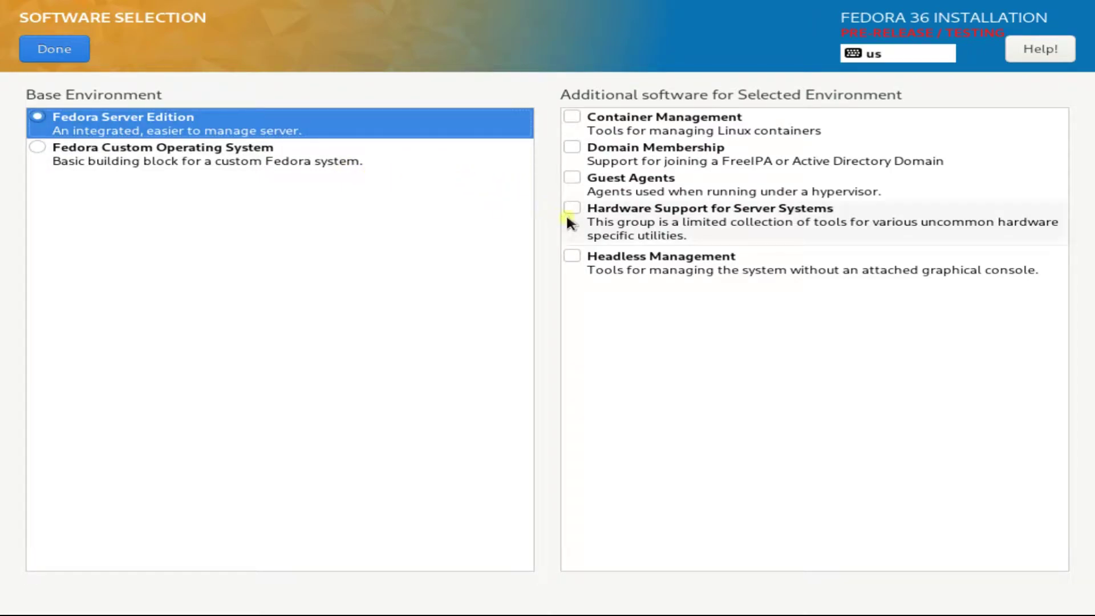
Step: Select the 100 GiB sda disk as installation destination with automatic partitioning
{"action": "left_click", "coordinate": [72, 47]}
{"action": "left_click", "coordinate": [857, 186]}
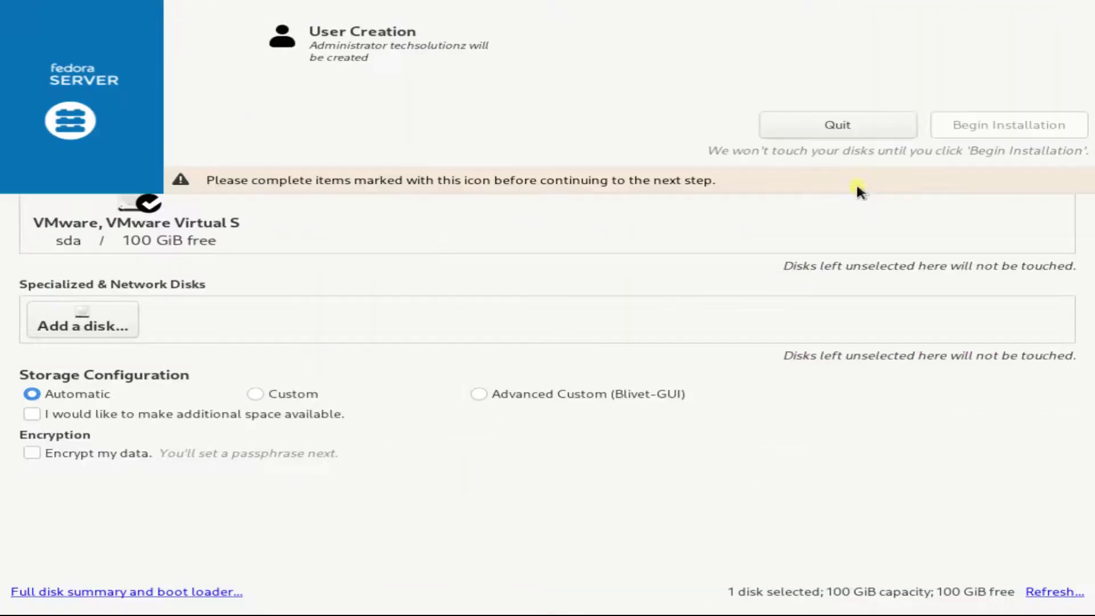
{"action": "left_click", "coordinate": [154, 198]}
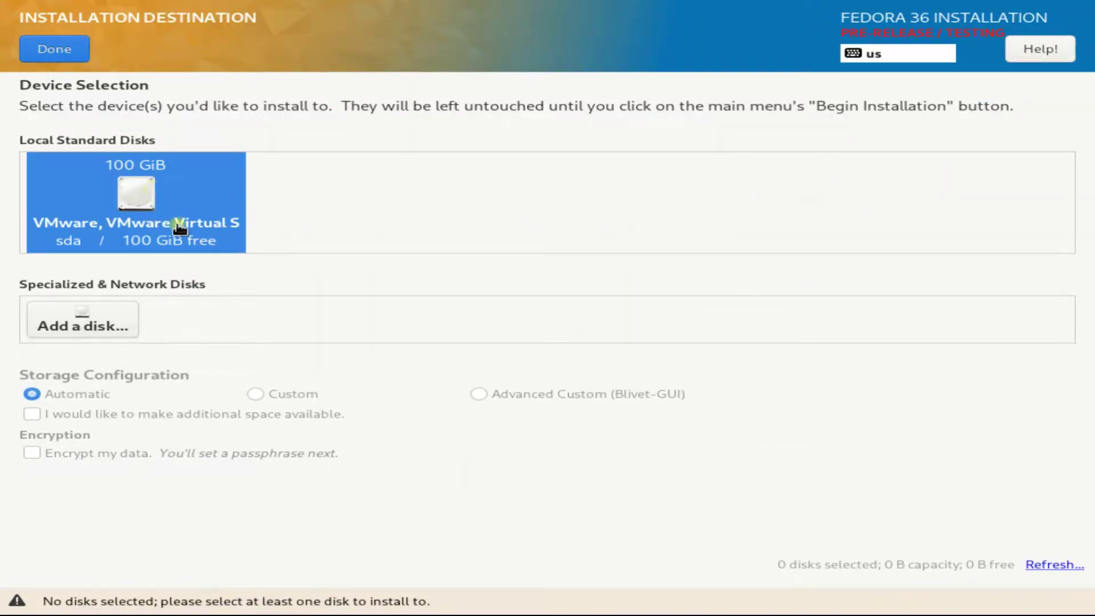
{"action": "left_click", "coordinate": [153, 219]}
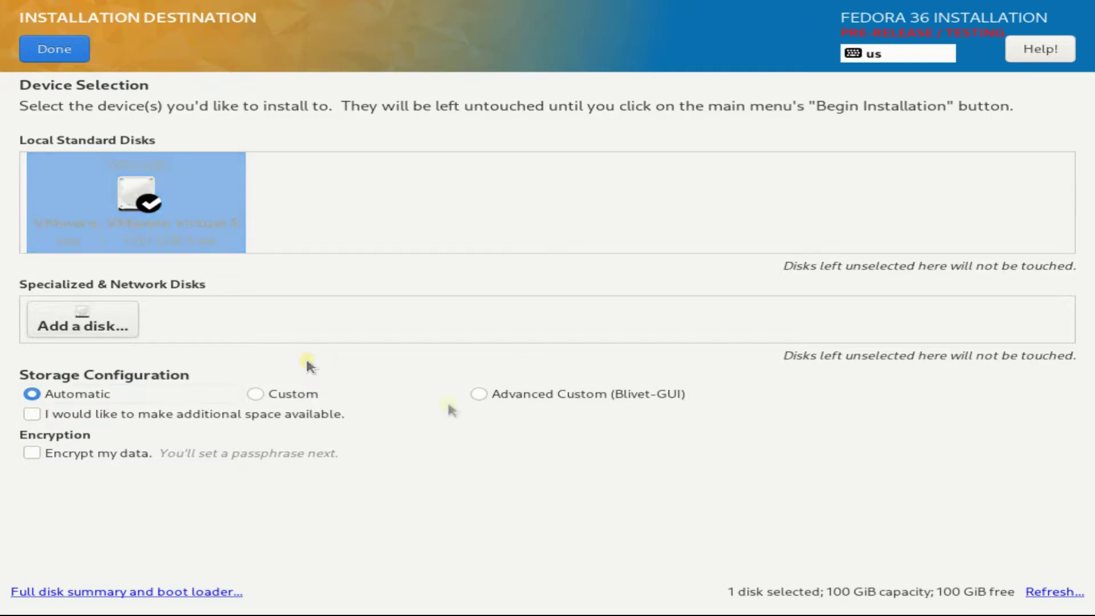
{"action": "key", "text": "Tab"}
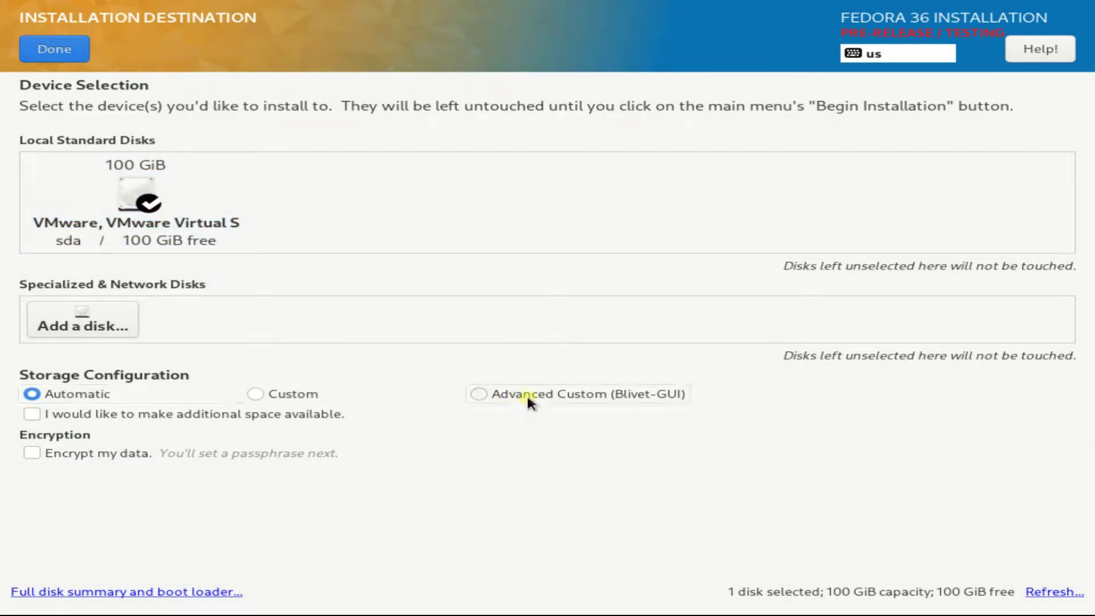
{"action": "left_click", "coordinate": [526, 393]}
{"action": "left_click", "coordinate": [128, 394]}
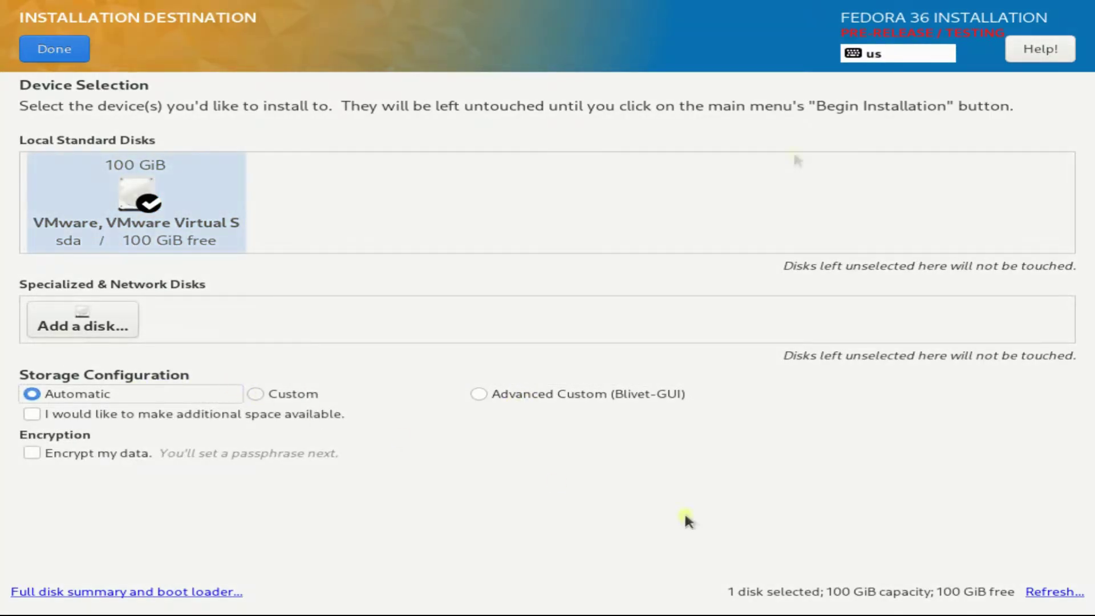
Step: Confirm the destination and verify the wired network in Network & Host Name
{"action": "left_click", "coordinate": [52, 48]}
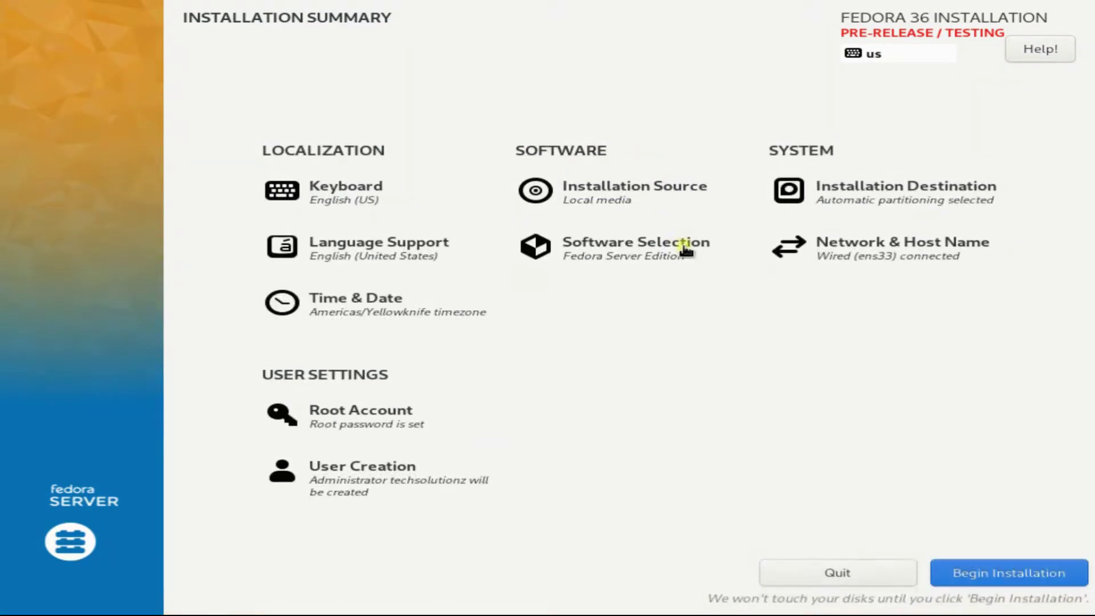
{"action": "left_click", "coordinate": [865, 261]}
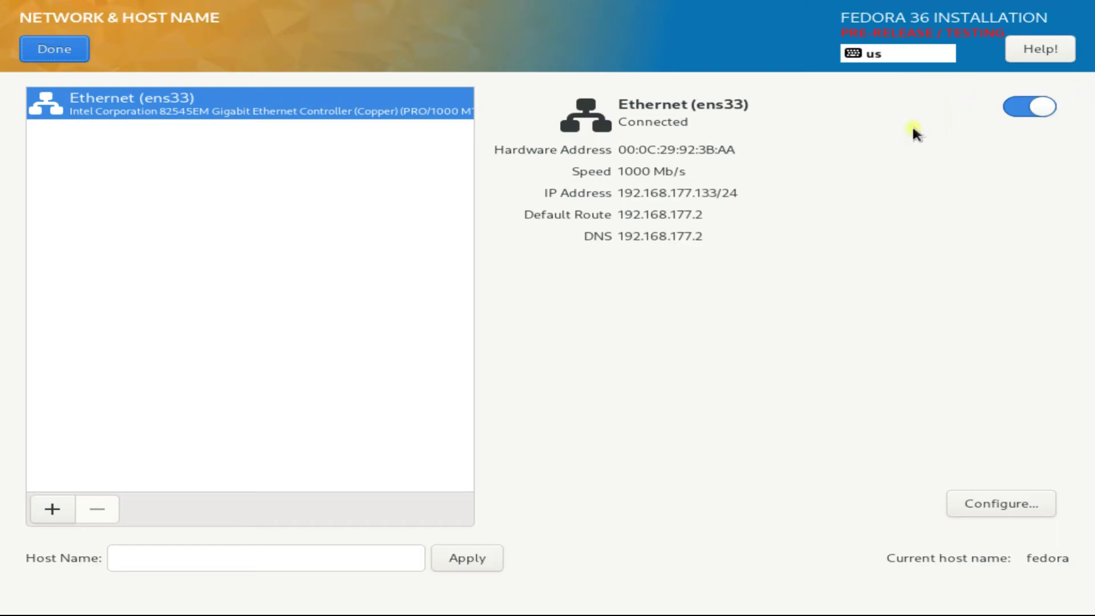
{"action": "left_click", "coordinate": [50, 48]}
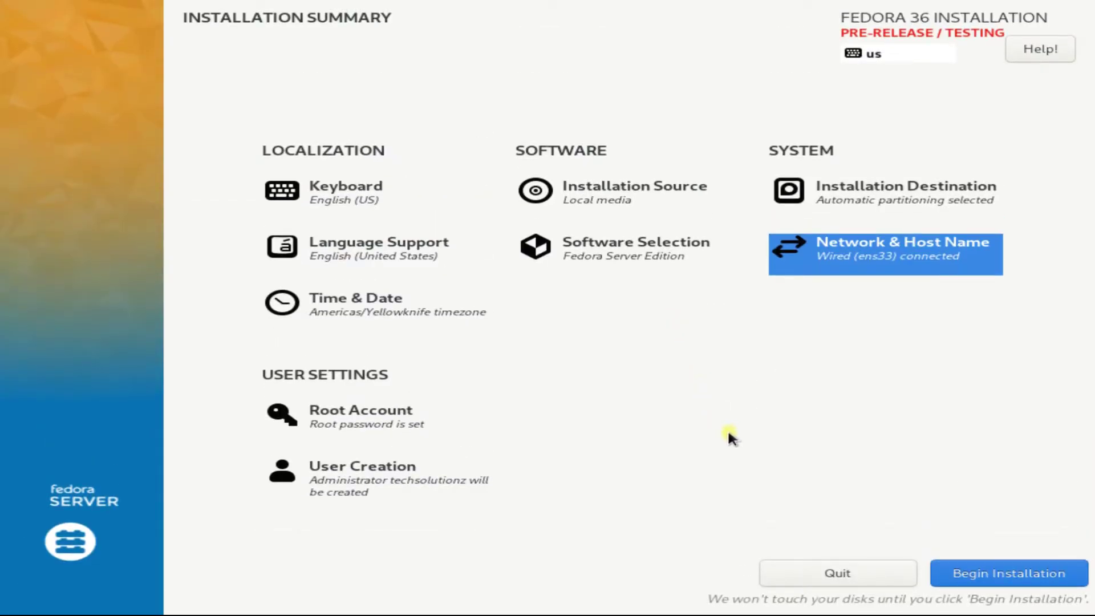
Step: Begin the Fedora 36 Server installation and reboot once it shows Complete!
{"action": "left_click", "coordinate": [1051, 577]}
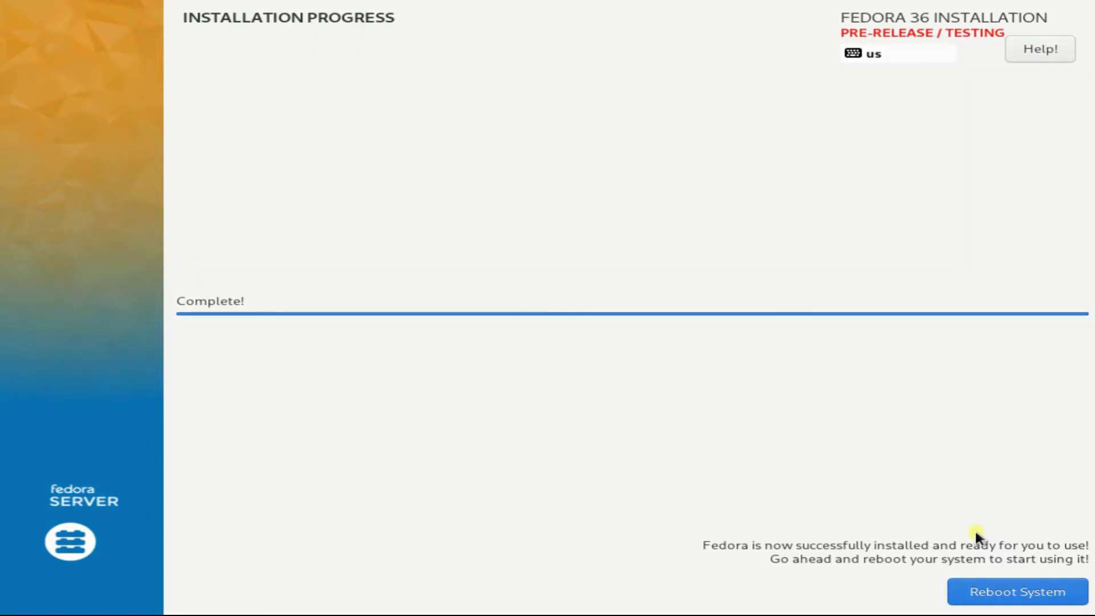
{"action": "left_click", "coordinate": [1011, 587]}
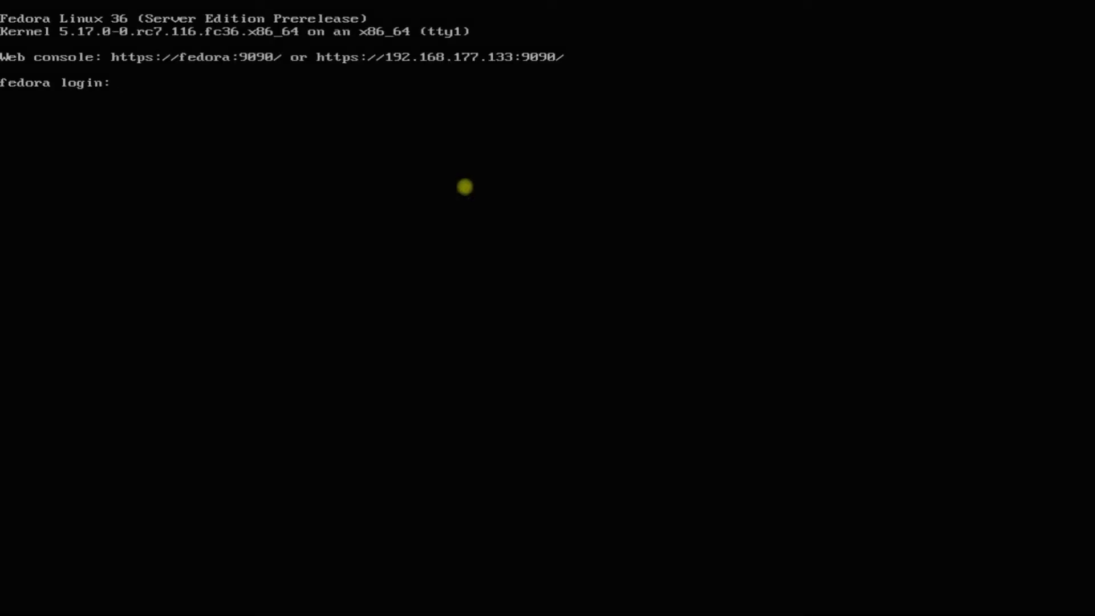
Step: Log in at the console as techsolutionz and run 'clear'
{"action": "type", "text": "techs"}
{"action": "type", "text": "olutionz"}
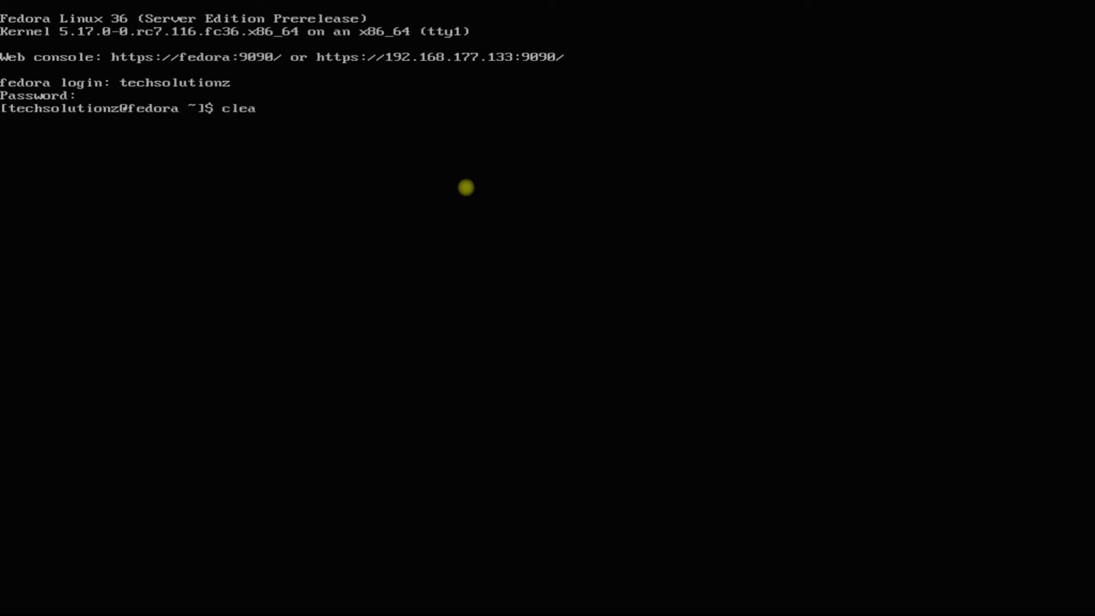
{"action": "type", "text": "r"}
{"action": "key", "text": "Return"}
{"action": "type", "text": "sudo dnf update"}
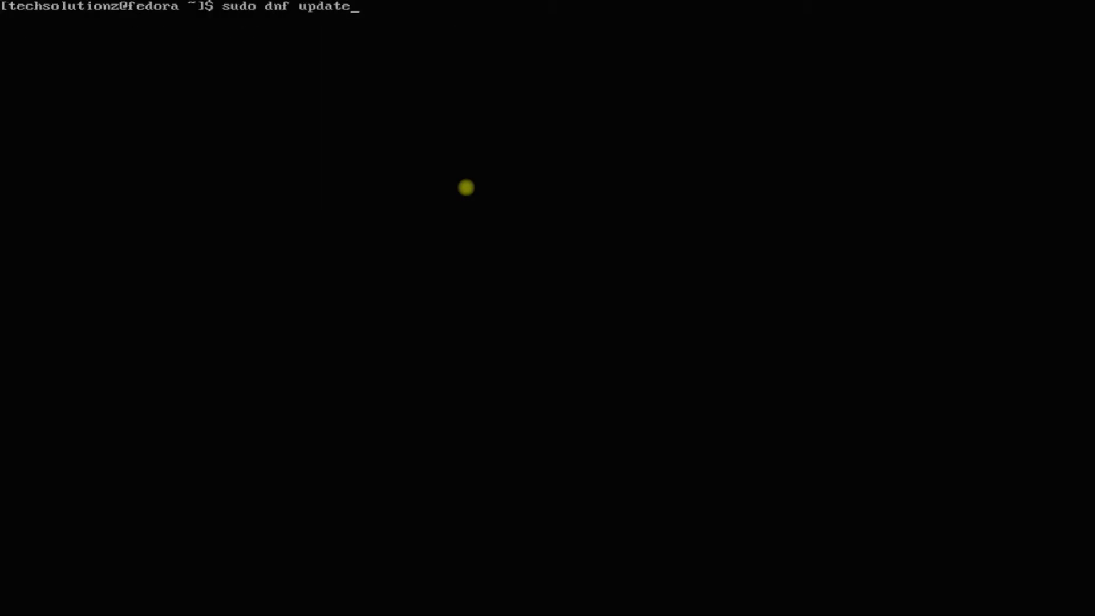
{"action": "type", "text": "update"}
Step: Run 'sudo dnf update', enter the sudo password, and answer Y to upgrade
{"action": "key", "text": "Return"}
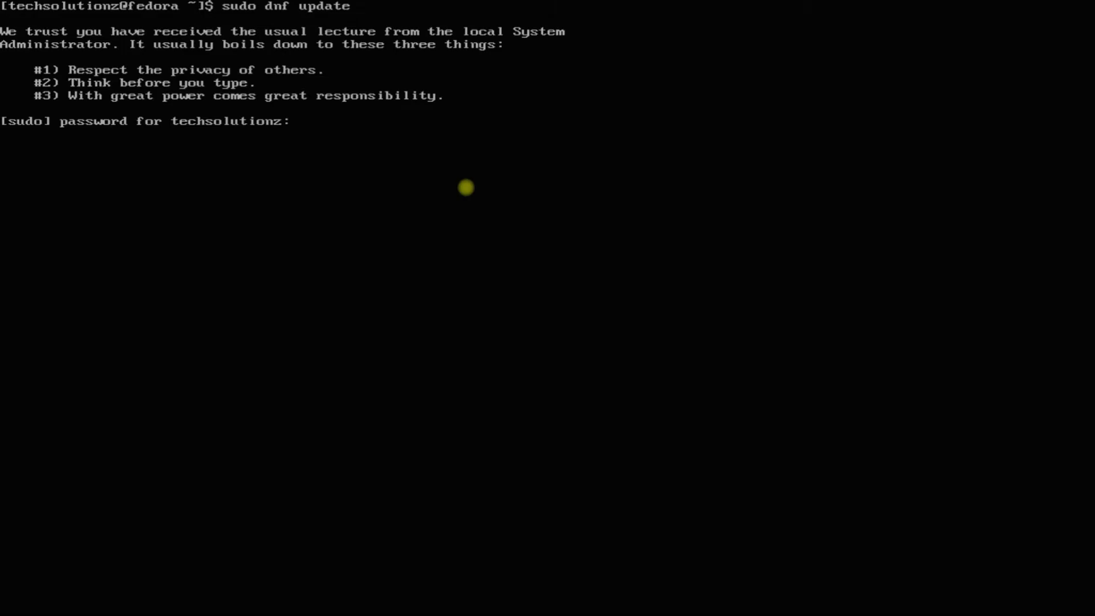
{"action": "key", "text": "Return"}
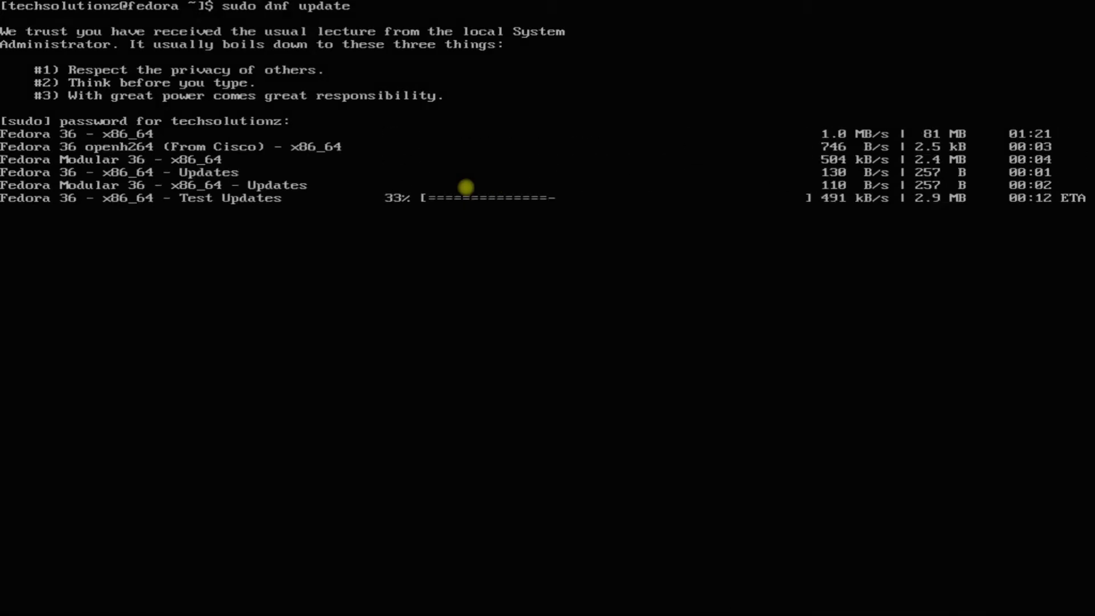
{"action": "type", "text": "Y"}
{"action": "key", "text": "Return"}
{"action": "type", "text": "cle"}
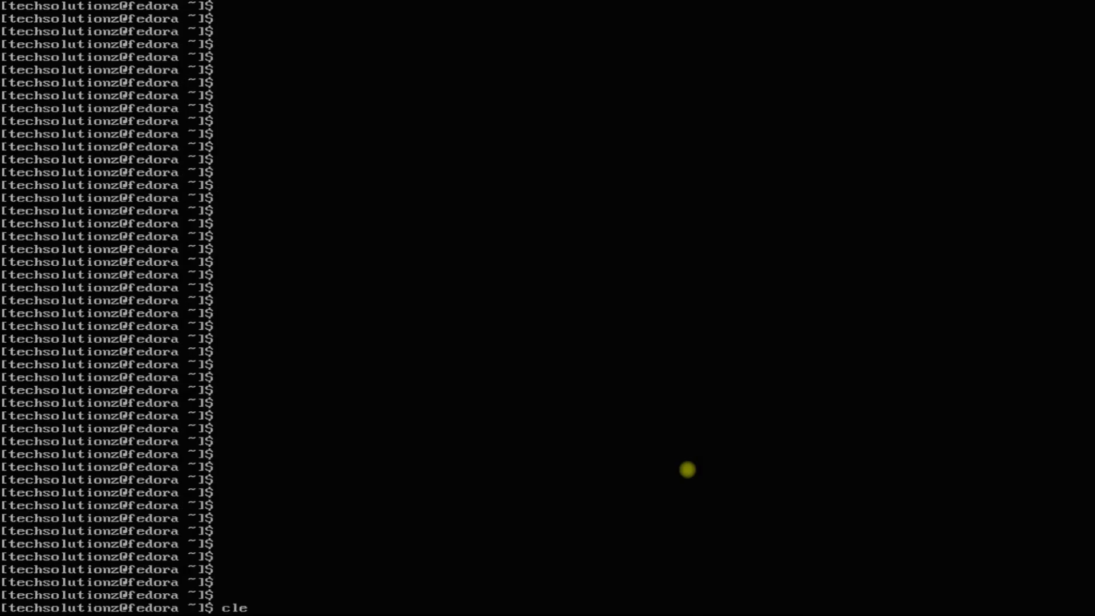
Step: Clear the screen, list yum groups, and groupinstall "Deepin Desktop" confirming with Y
{"action": "type", "text": "ar"}
{"action": "key", "text": "Return"}
{"action": "type", "text": "sudo yum grouplist"}
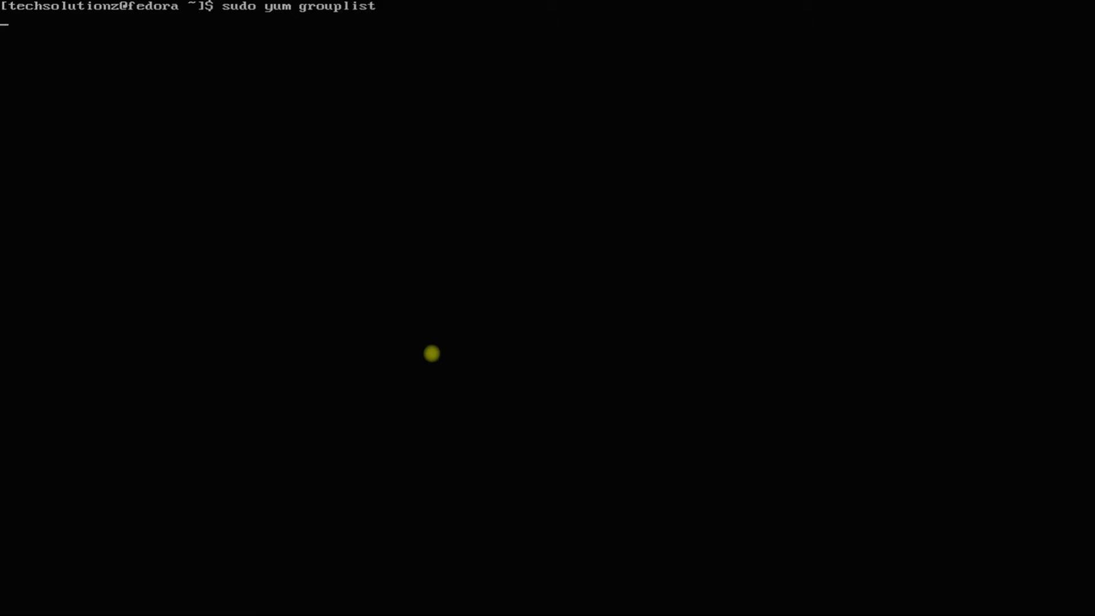
{"action": "key", "text": "Return"}
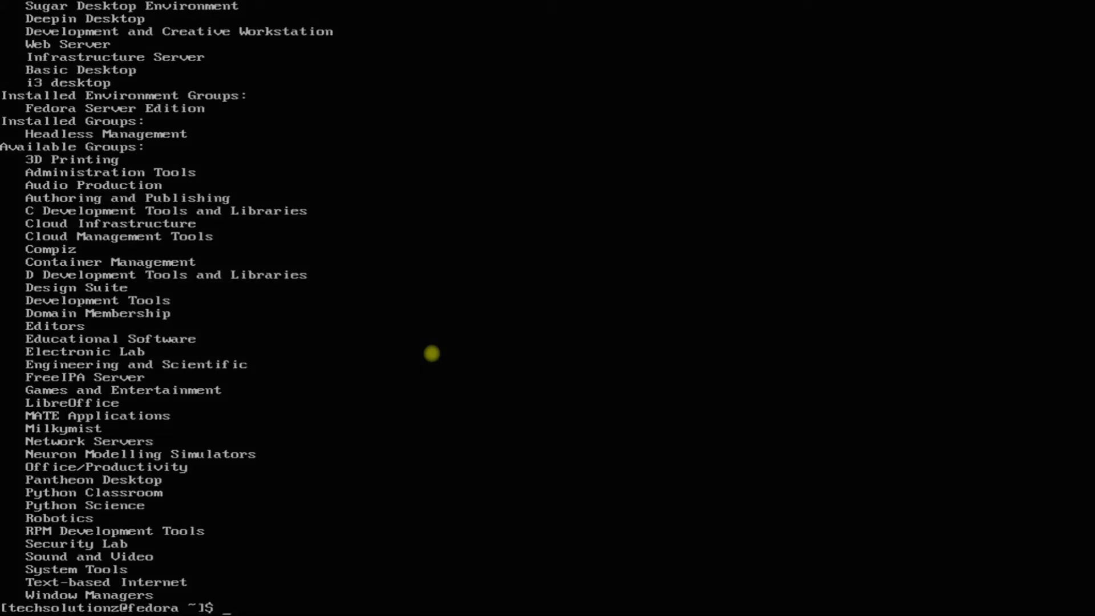
{"action": "type", "text": "sudo yum group"}
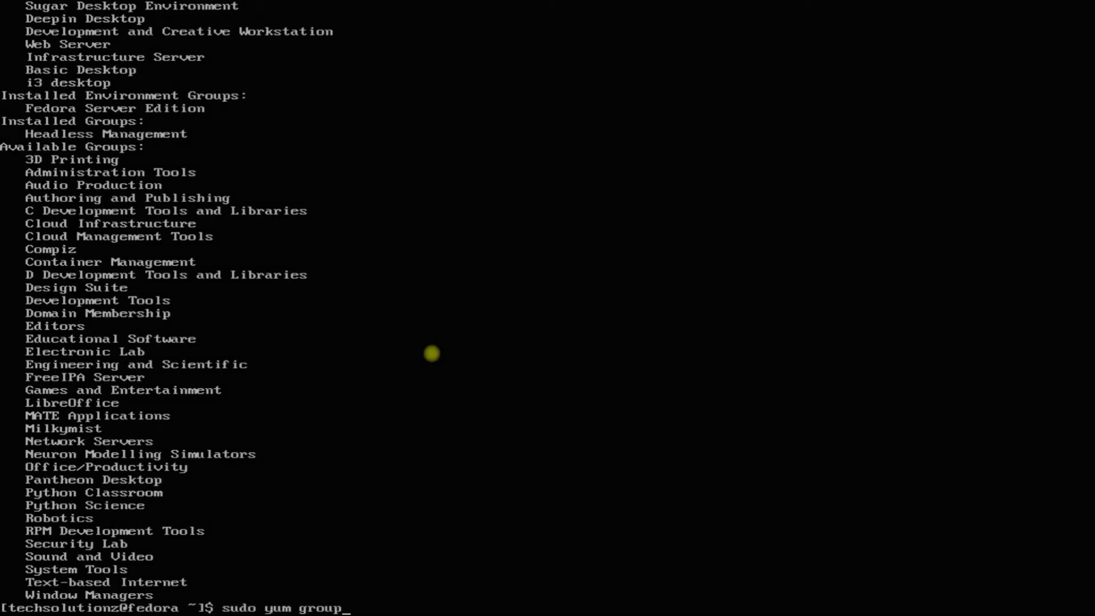
{"action": "type", "text": "tall \"Deepin De"}
{"action": "type", "text": "sktop"}
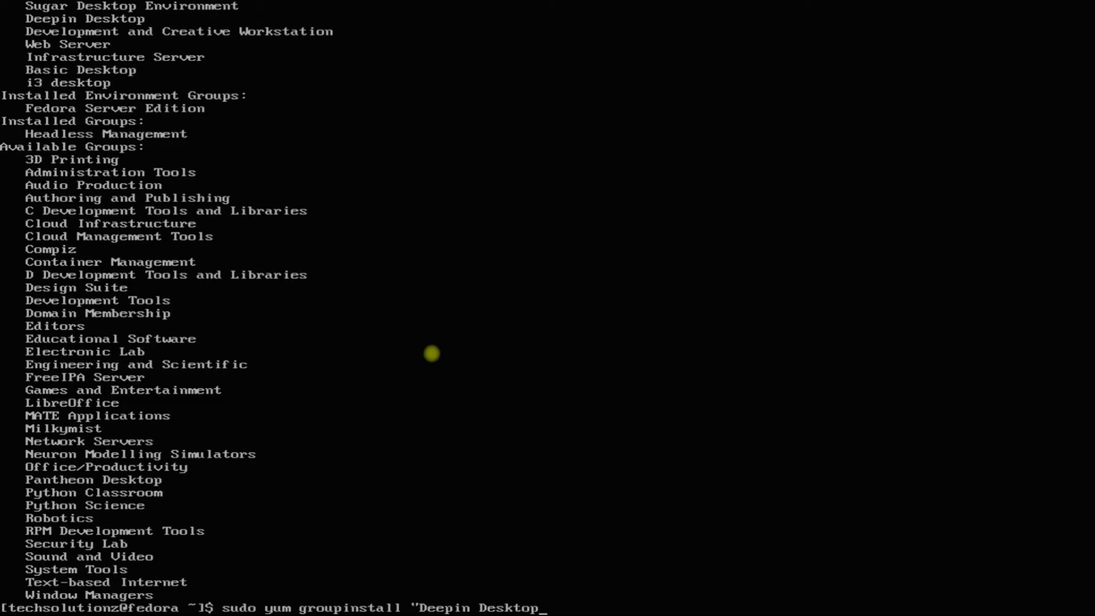
{"action": "key", "text": "Return"}
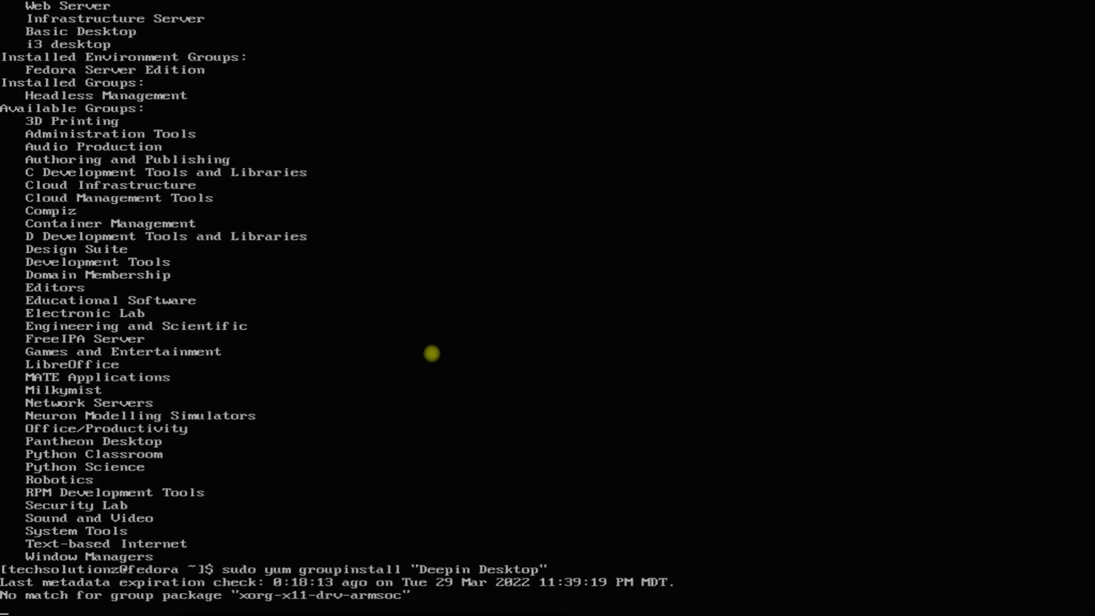
{"action": "type", "text": "Y"}
{"action": "key", "text": "Return"}
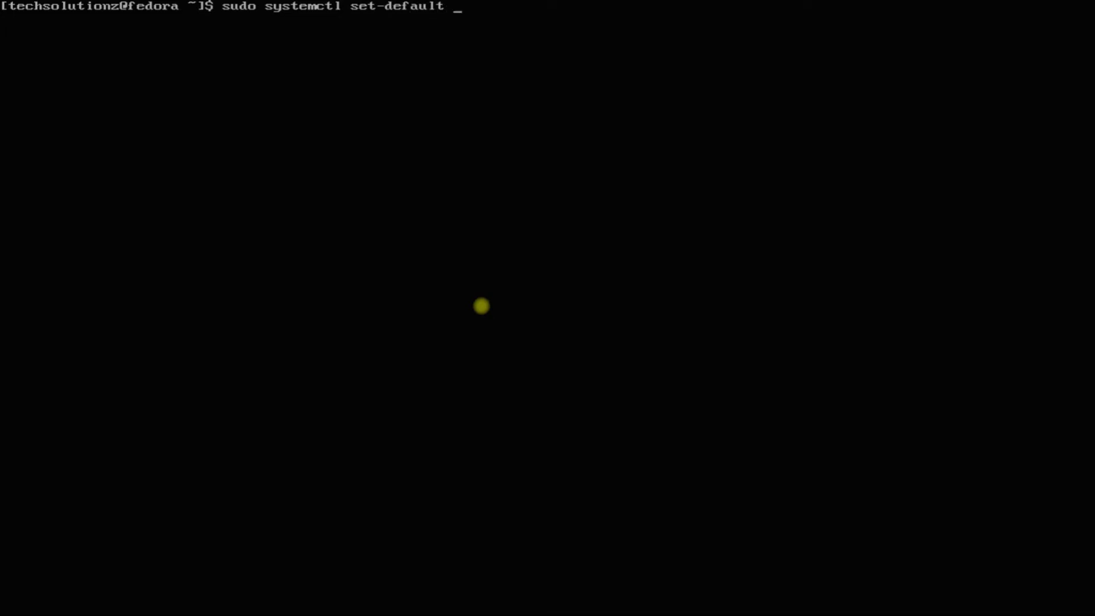
Step: Set graphical.target as the default boot target with 'sudo systemctl set-default'
{"action": "type", "text": "hical.target"}
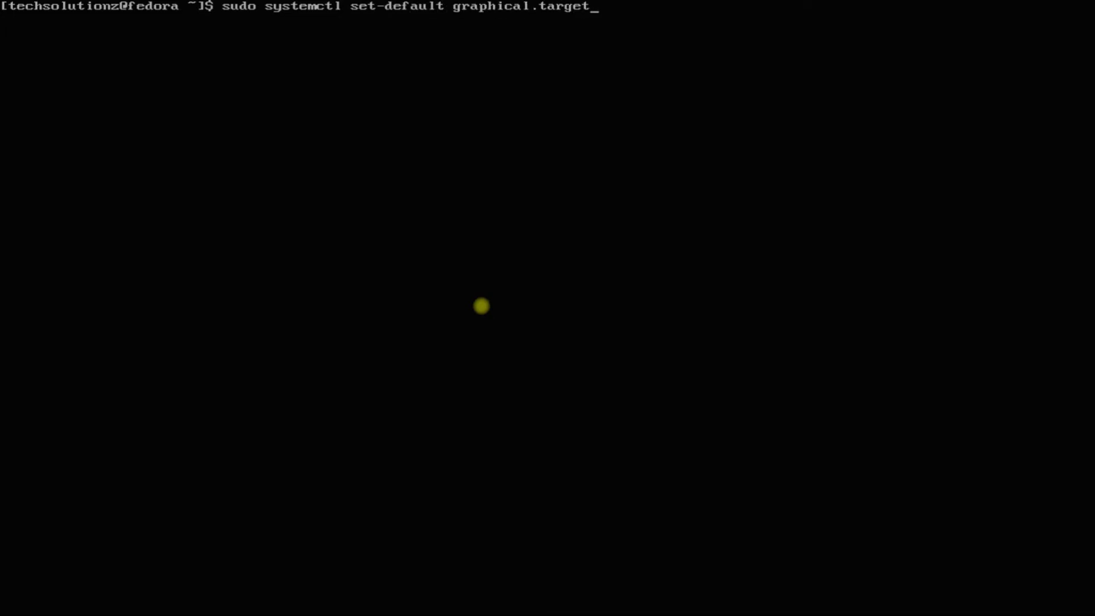
{"action": "key", "text": "Return"}
{"action": "key", "text": "Return"}
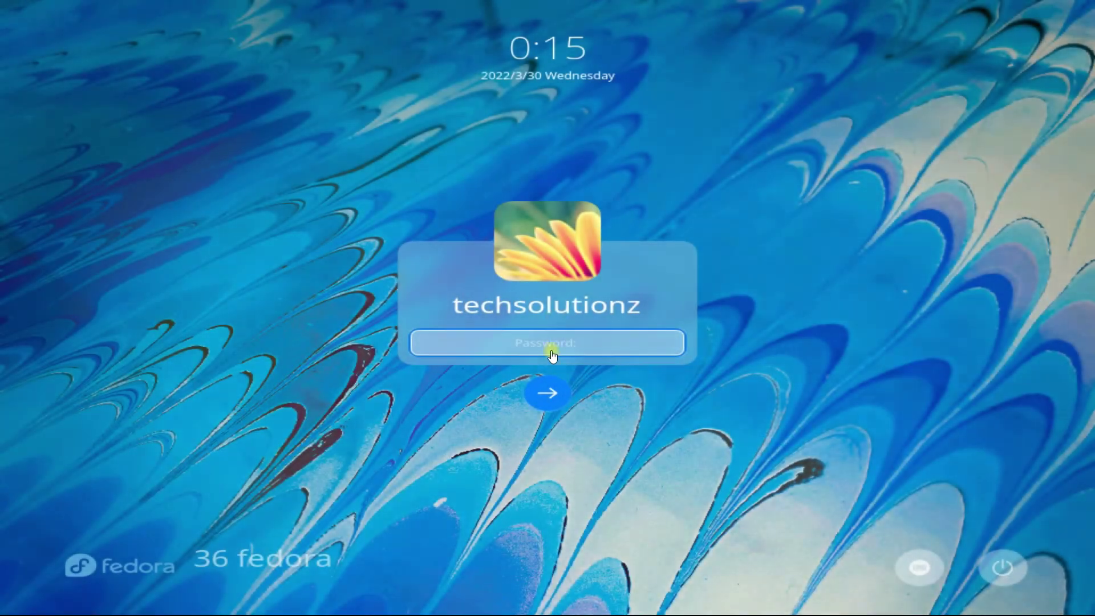
Step: Enter the password on the Deepin login screen and sign in as techsolutionz
{"action": "type", "text": "p"}
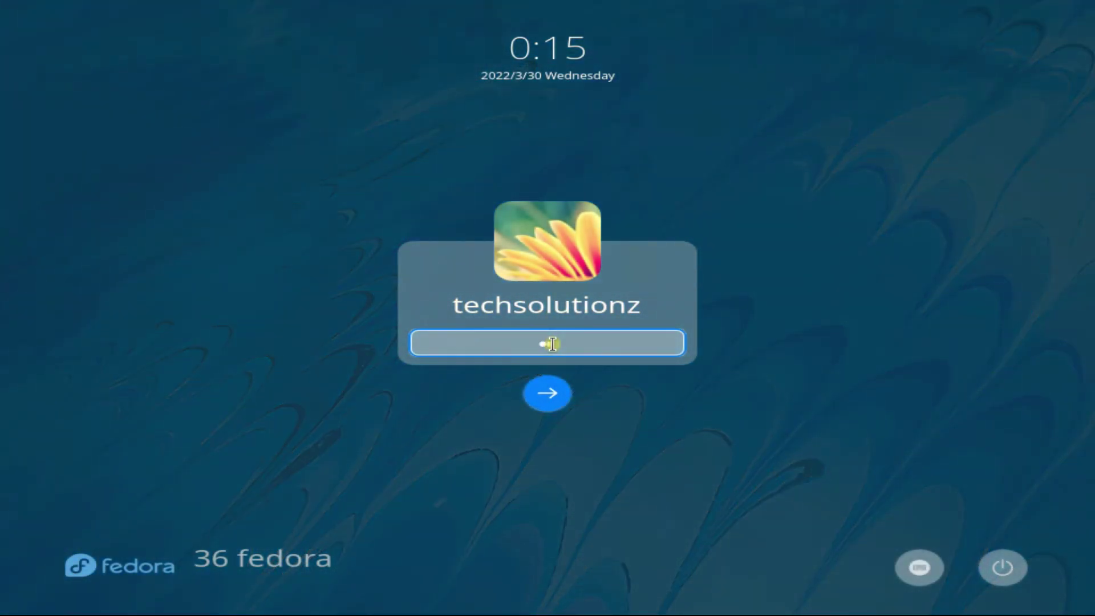
{"action": "type", "text": "sswd"}
{"action": "left_click", "coordinate": [540, 394]}
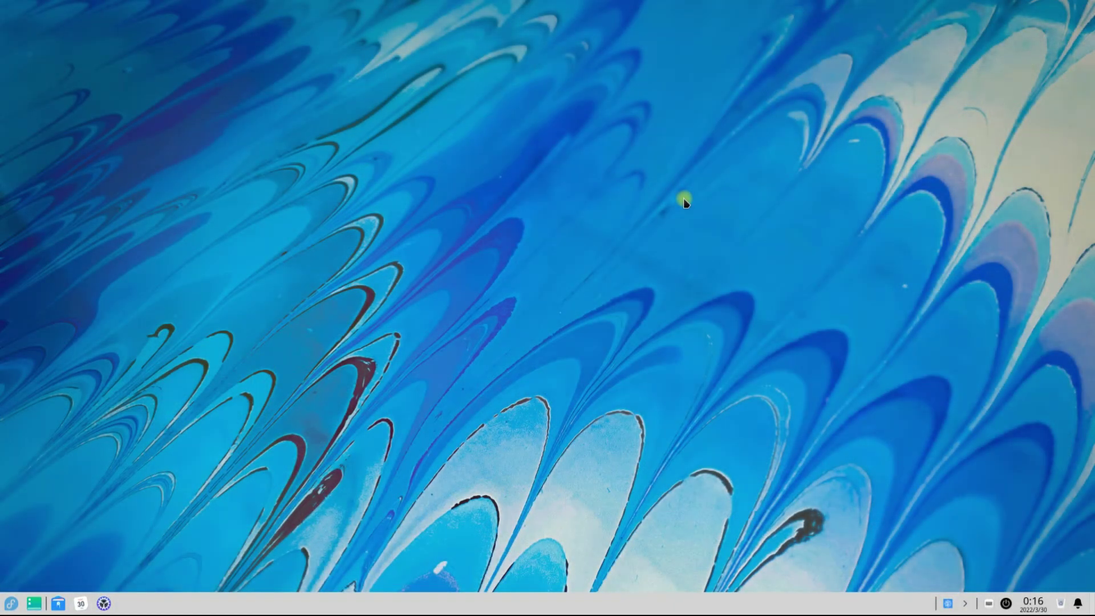
Step: Pick the hot-air balloon image under Wallpaper and Screensaver and apply it to Both
{"action": "right_click", "coordinate": [561, 179]}
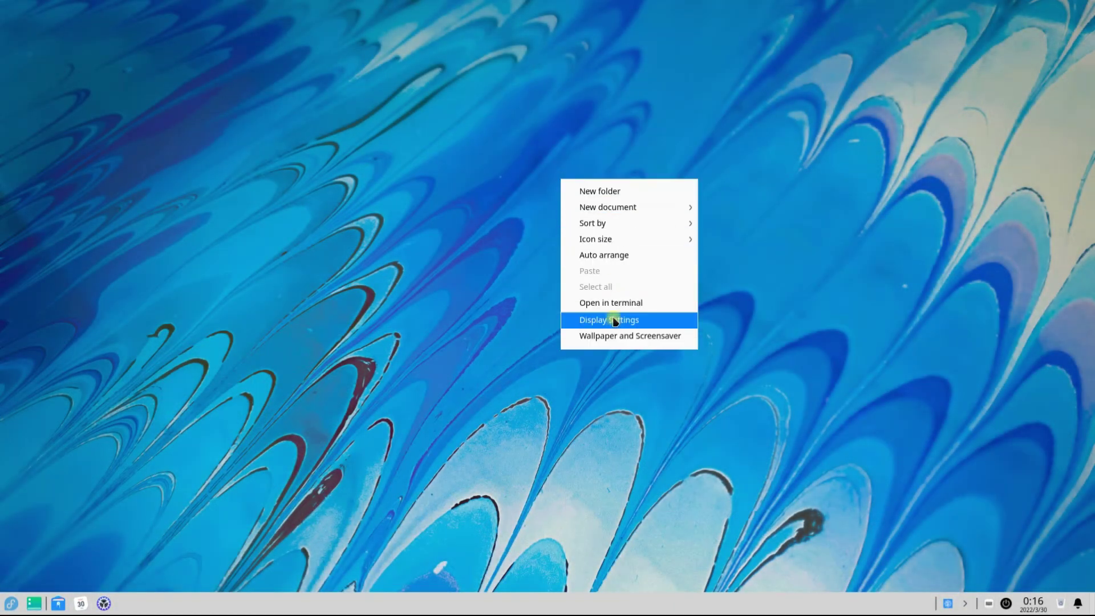
{"action": "left_click", "coordinate": [608, 335]}
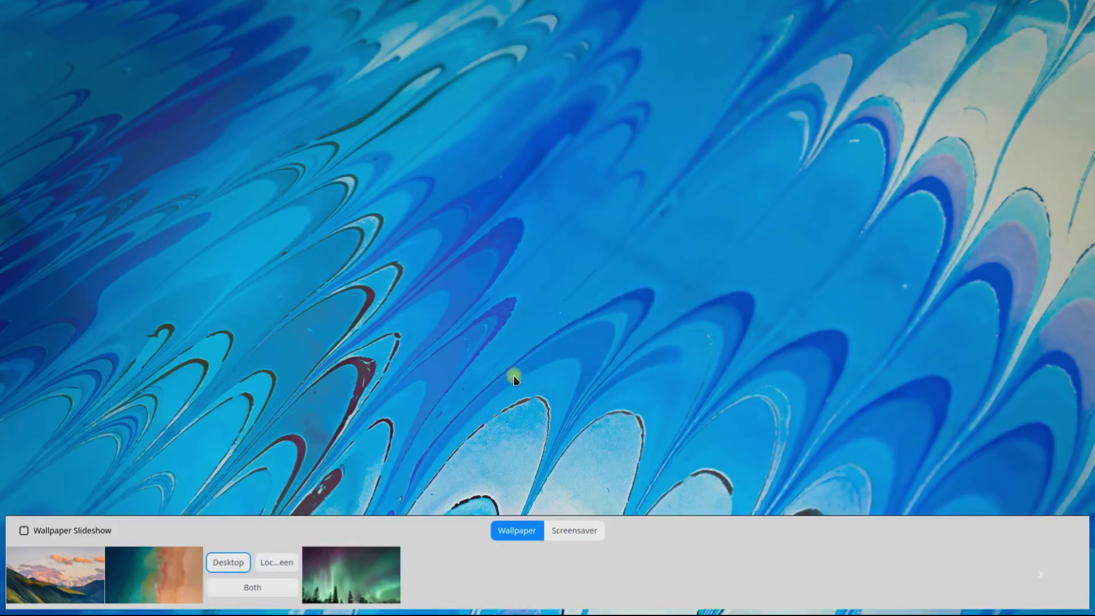
{"action": "left_click", "coordinate": [564, 577]}
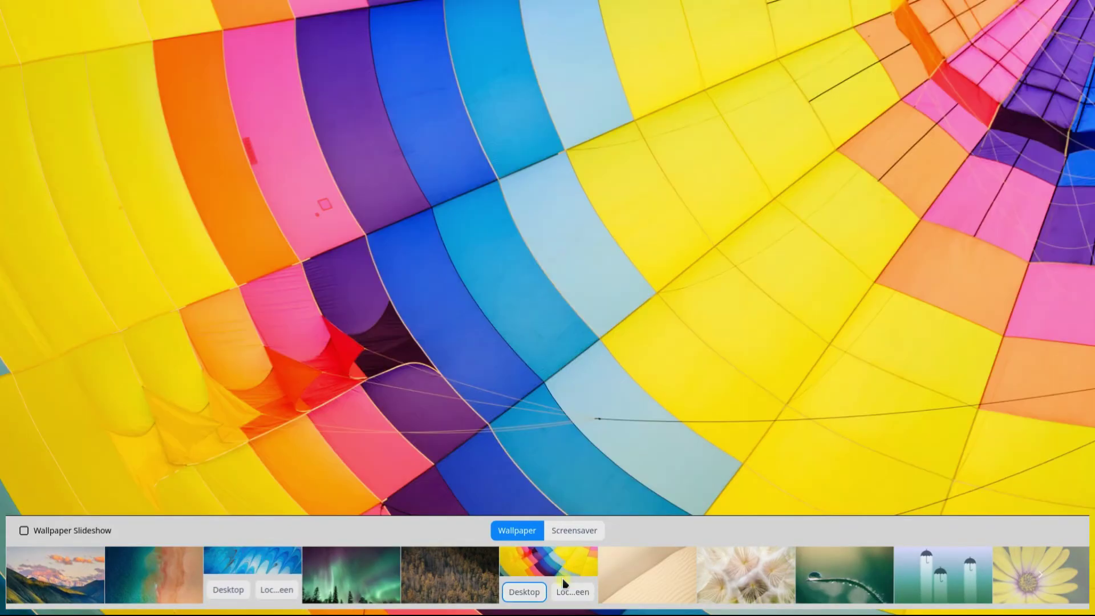
{"action": "left_click", "coordinate": [648, 579]}
{"action": "left_click", "coordinate": [668, 573]}
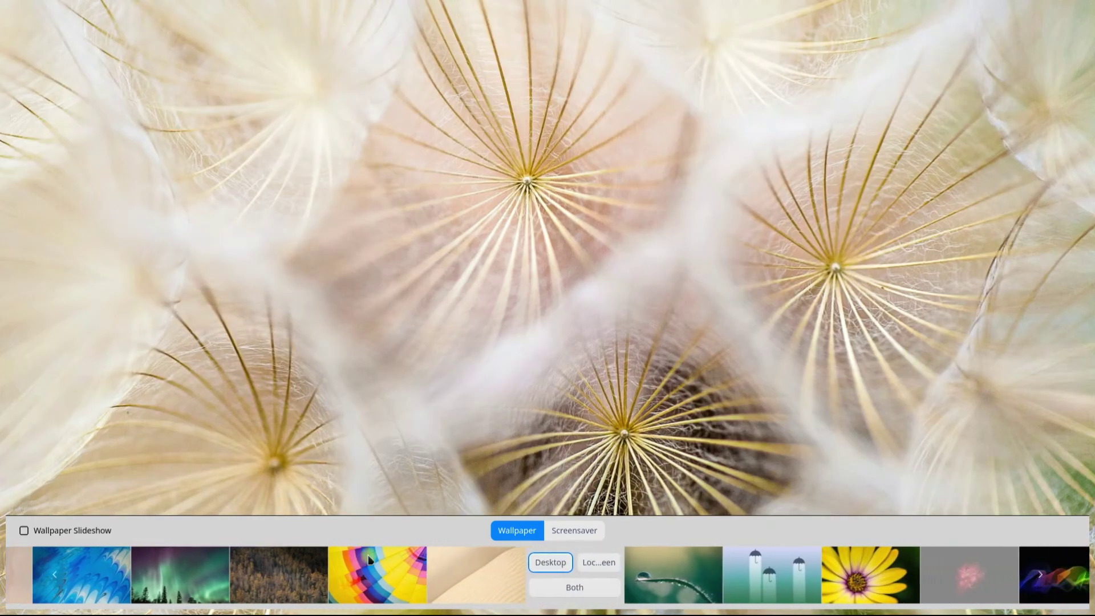
{"action": "left_click", "coordinate": [336, 570]}
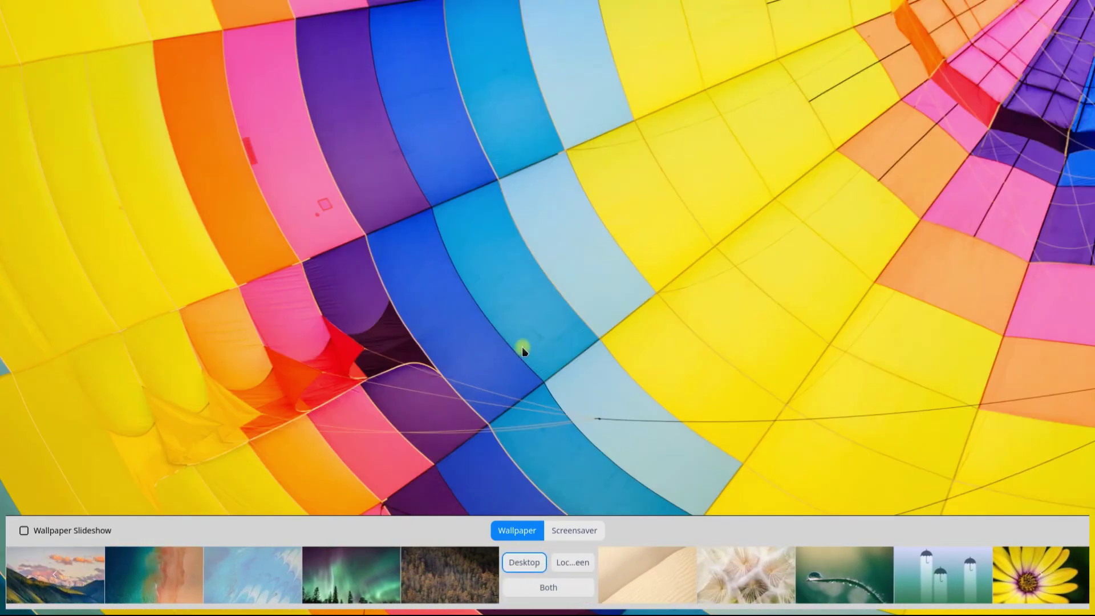
{"action": "left_click", "coordinate": [542, 587]}
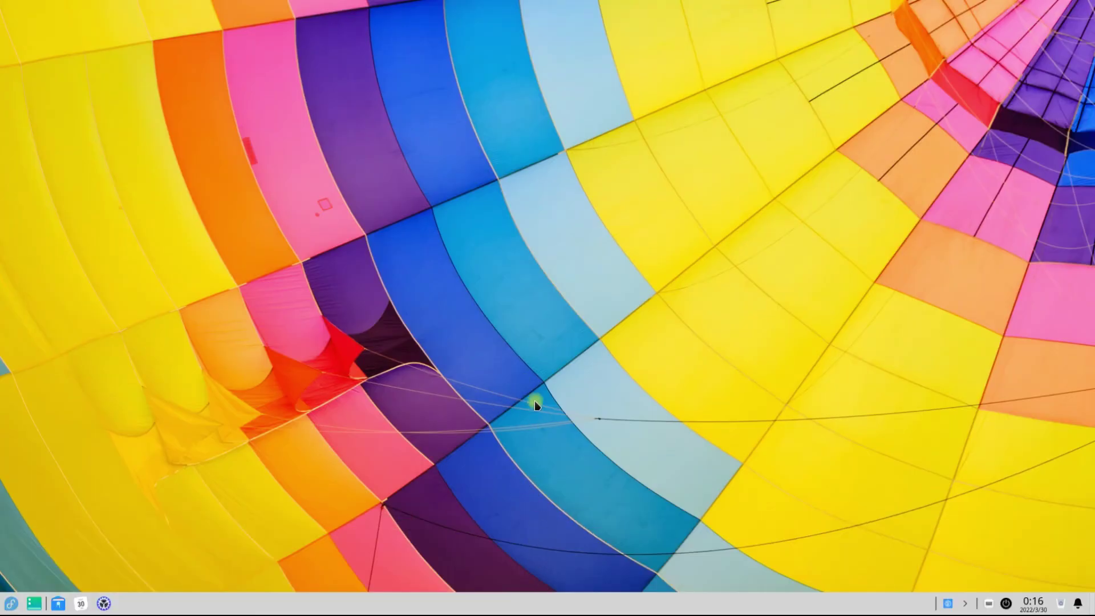
{"action": "left_click", "coordinate": [11, 603]}
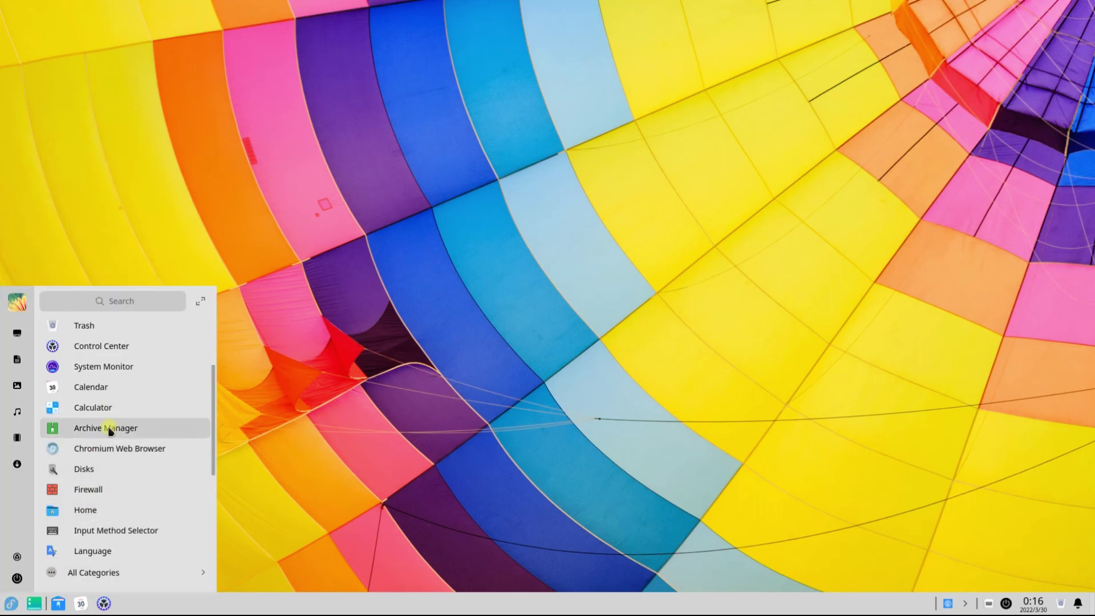
{"action": "left_click", "coordinate": [25, 557]}
{"action": "key", "text": "ctrl+alt+t"}
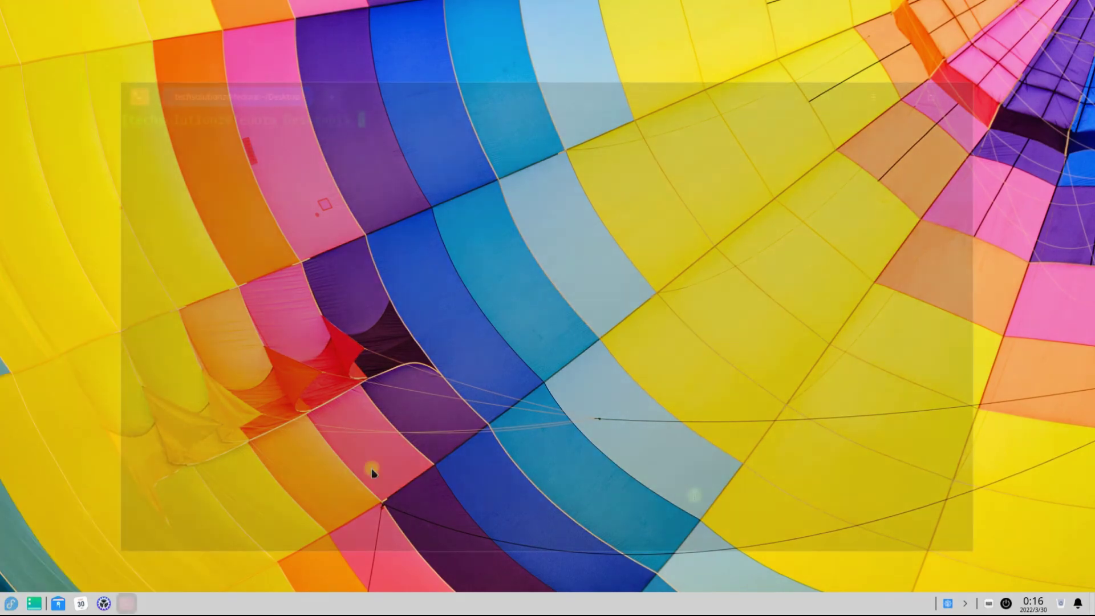
{"action": "type", "text": "screen"}
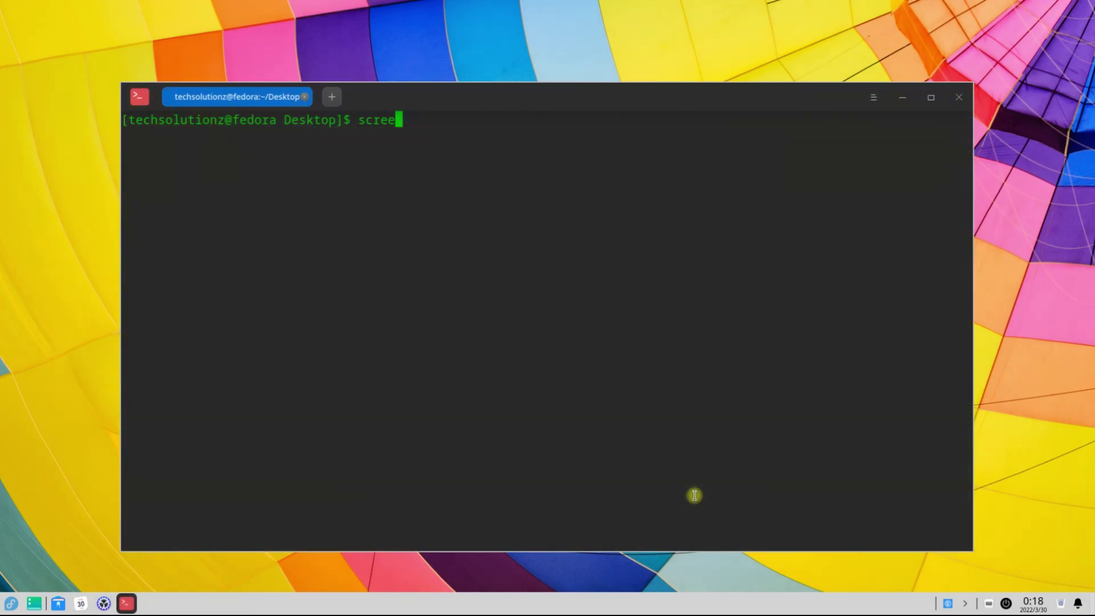
{"action": "type", "text": "fetch"}
{"action": "key", "text": "Return"}
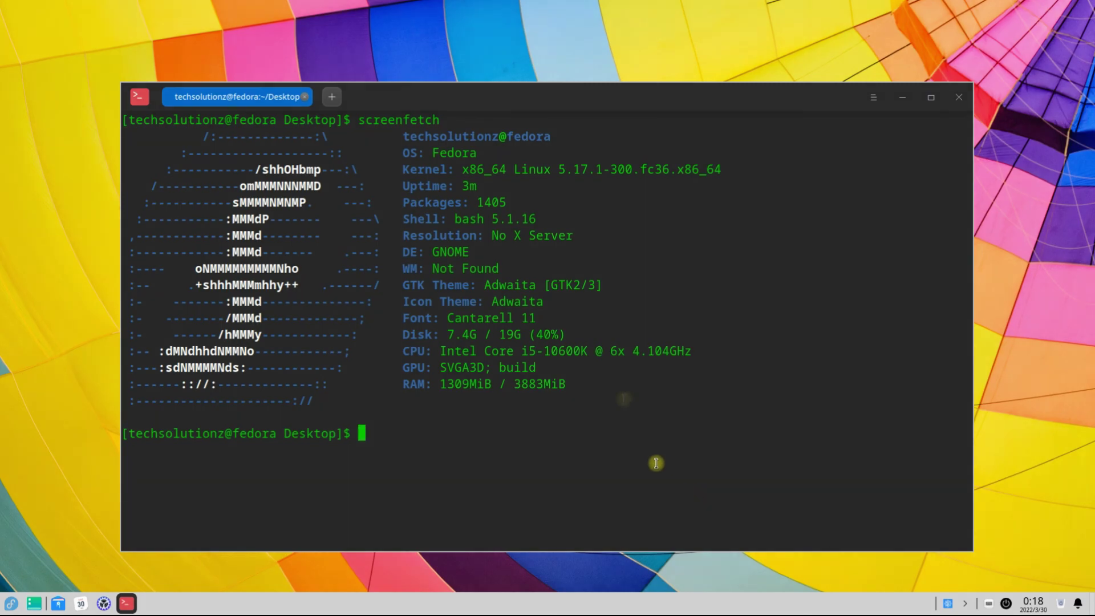
{"action": "type", "text": "exit"}
{"action": "key", "text": "Return"}
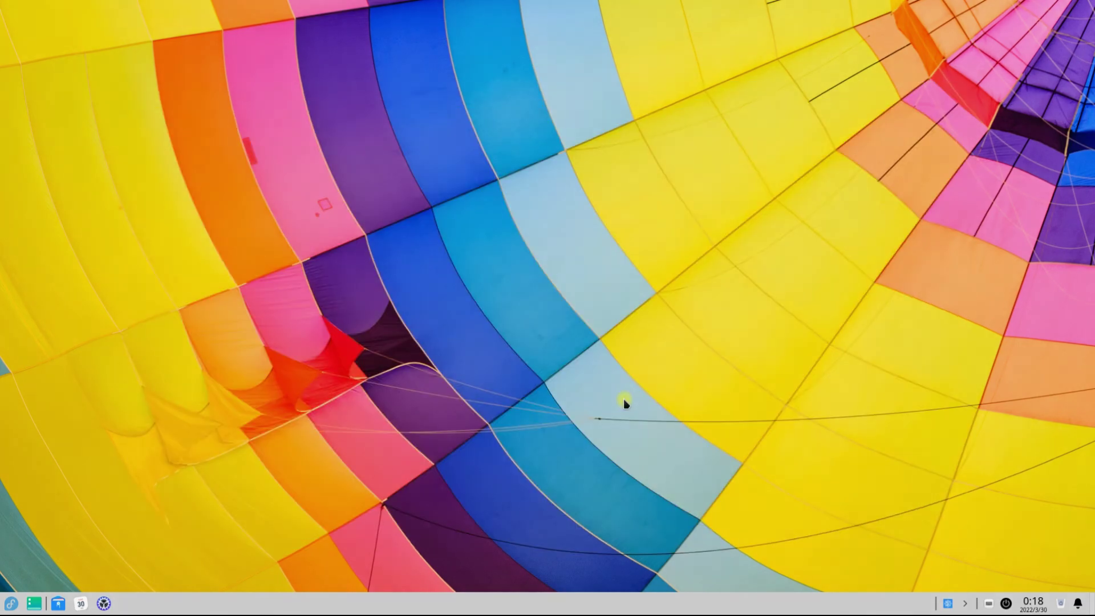